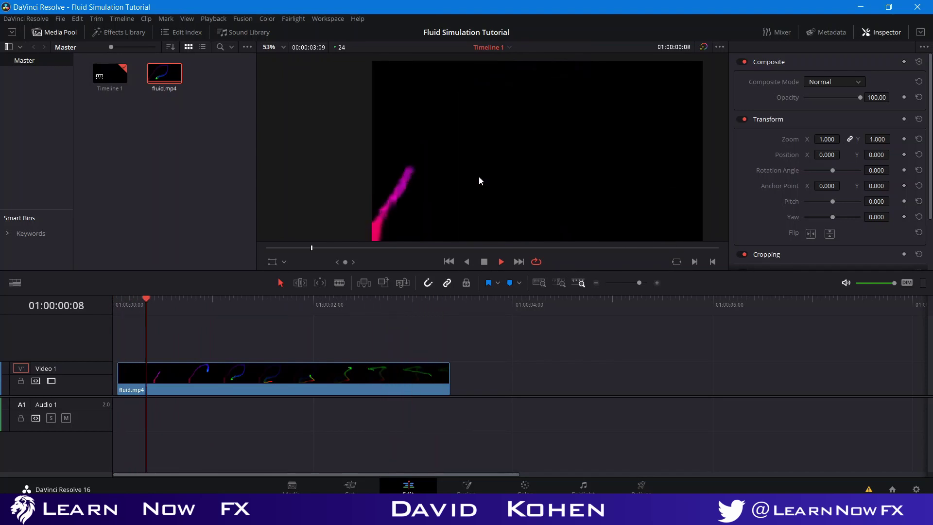
- Stop playback, cut the fluid.mp4 clip from the timeline and remove it from the media pool
{"action": "left_click", "coordinate": [484, 262]}
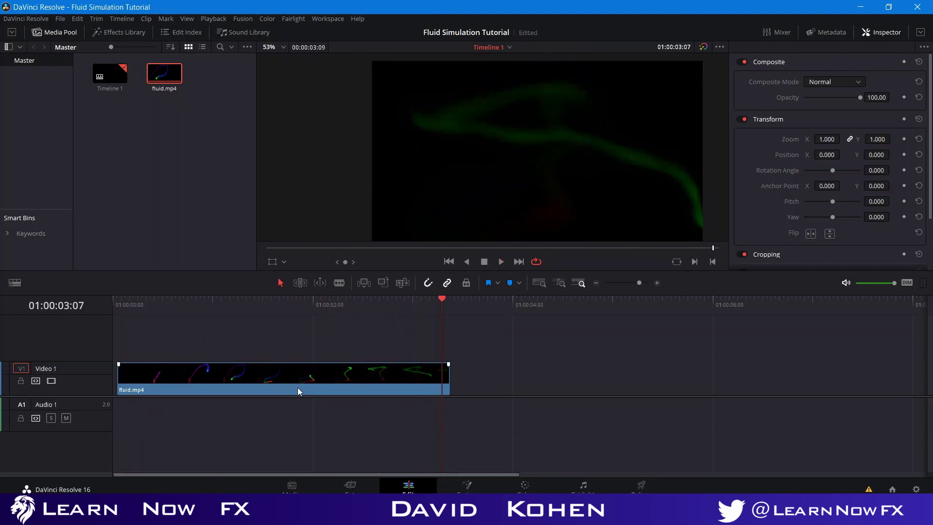
{"action": "right_click", "coordinate": [308, 379]}
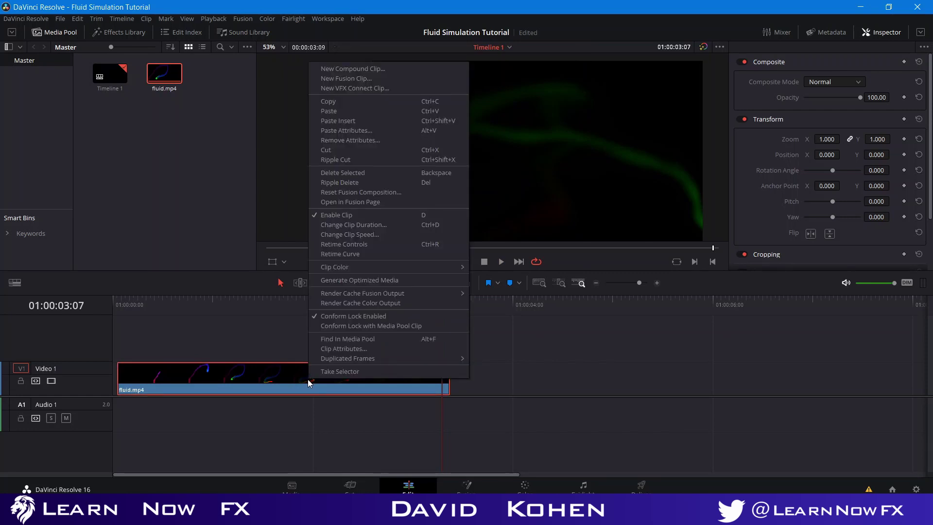
{"action": "left_click", "coordinate": [355, 150]}
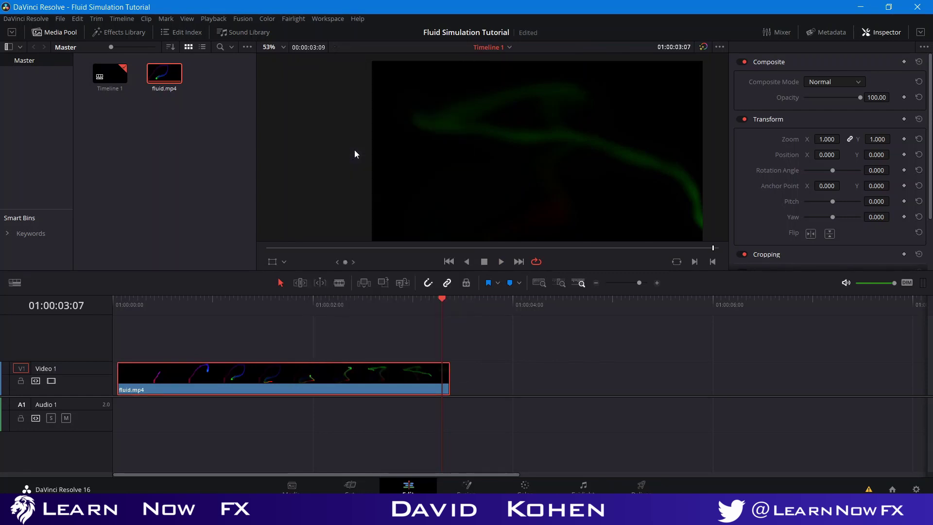
{"action": "right_click", "coordinate": [167, 77]}
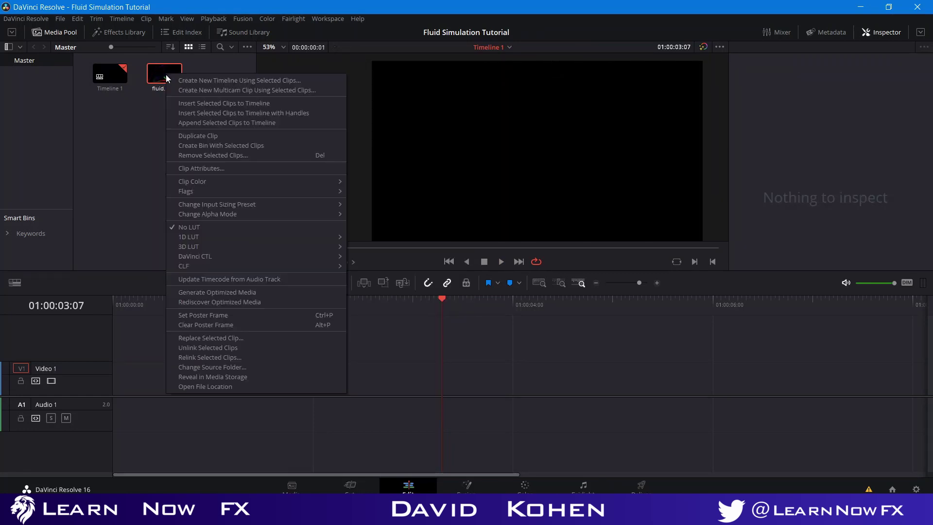
{"action": "mouse_move", "coordinate": [204, 204]}
{"action": "left_click", "coordinate": [213, 155]}
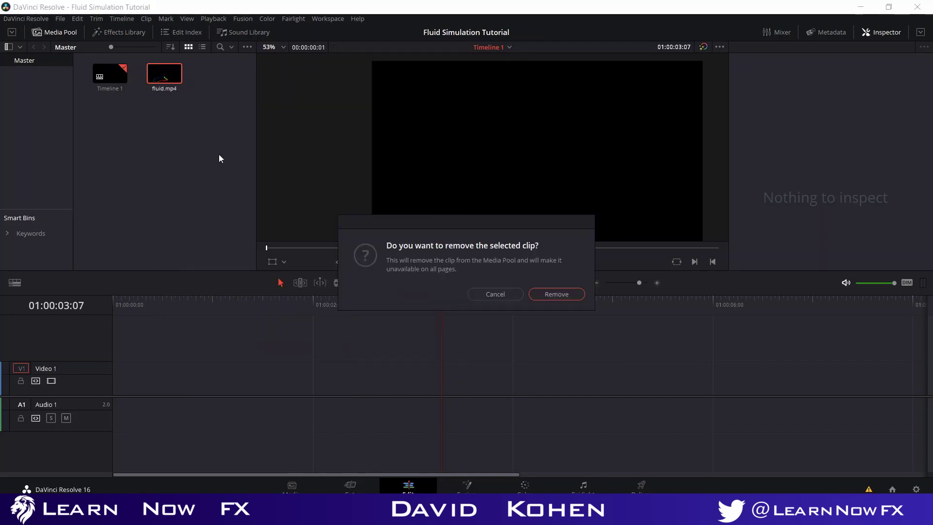
{"action": "left_click", "coordinate": [555, 293]}
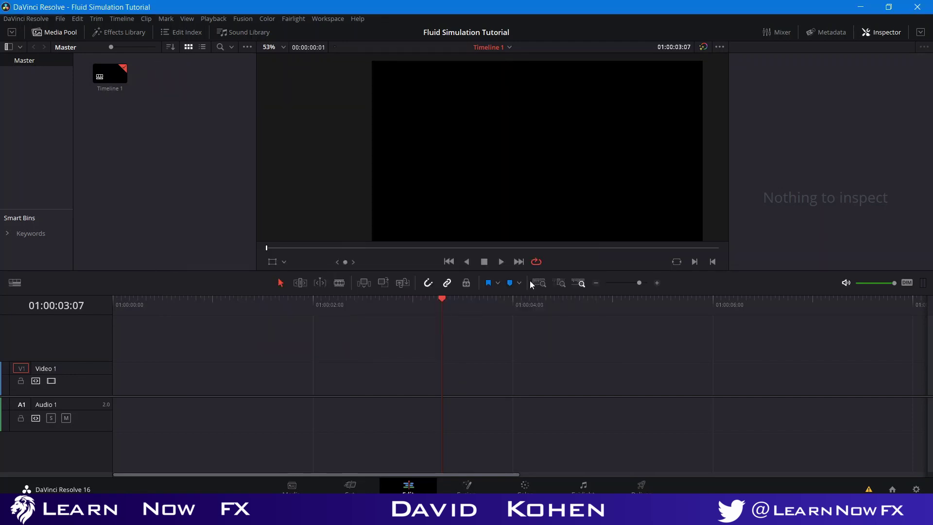
- Review the timeline resolution and frame rate in the project's master settings without changing them
{"action": "left_click", "coordinate": [916, 490]}
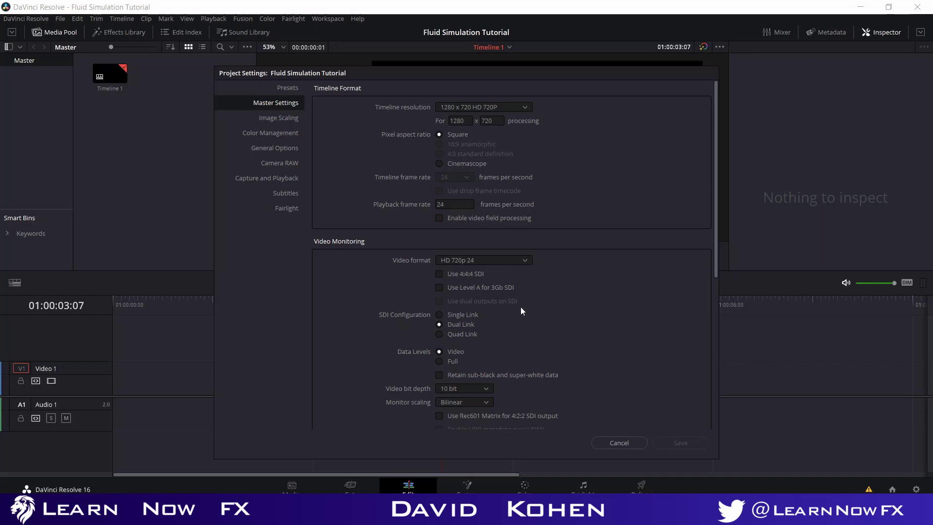
{"action": "left_click", "coordinate": [624, 443]}
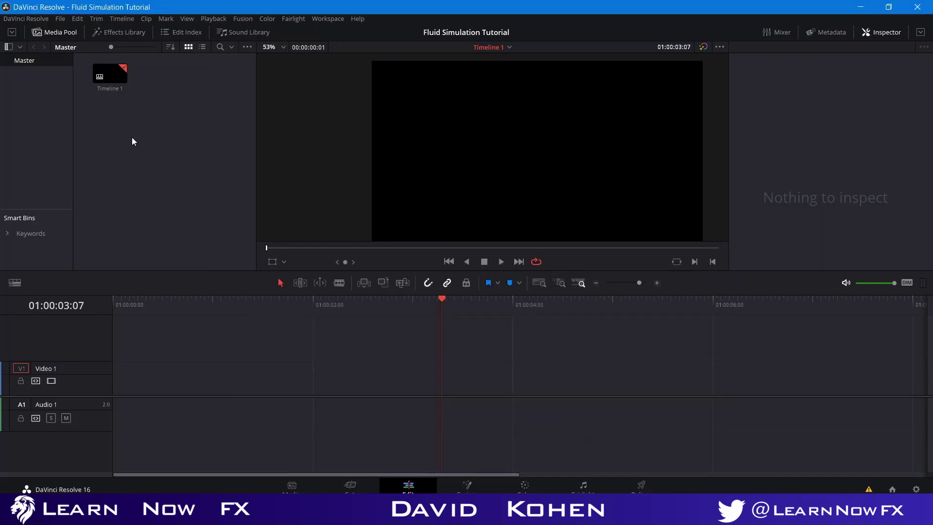
- Create a new Fusion composition clip with a duration of 00:00:04:00 at 24 fps
{"action": "right_click", "coordinate": [130, 137]}
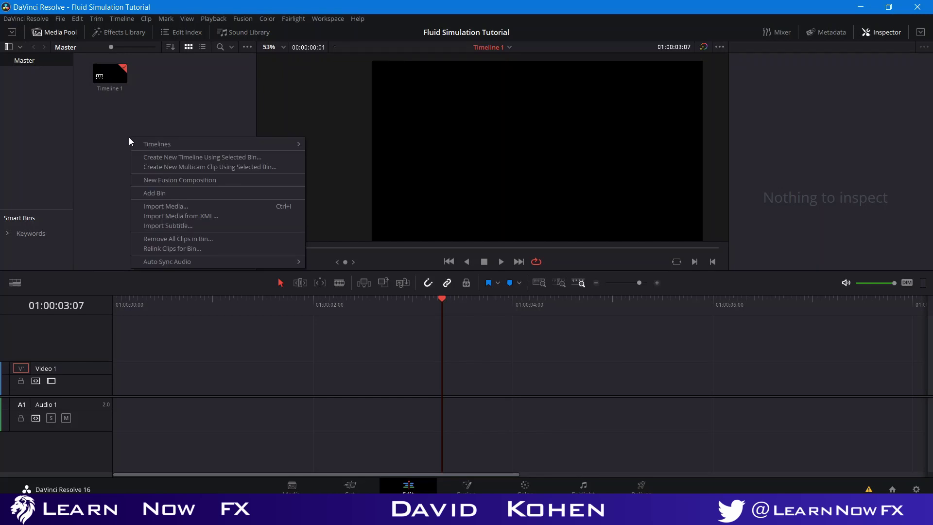
{"action": "left_click", "coordinate": [181, 180]}
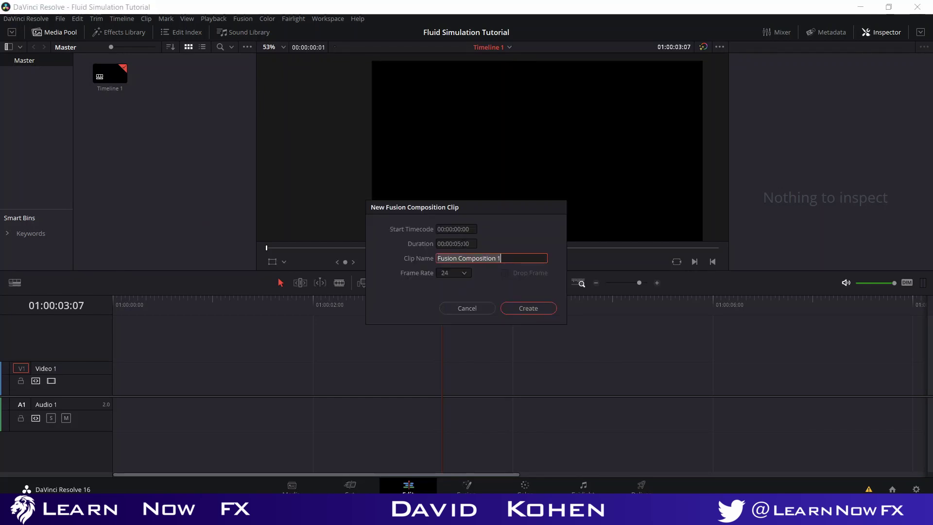
{"action": "left_click", "coordinate": [463, 243]}
{"action": "left_click", "coordinate": [462, 243]}
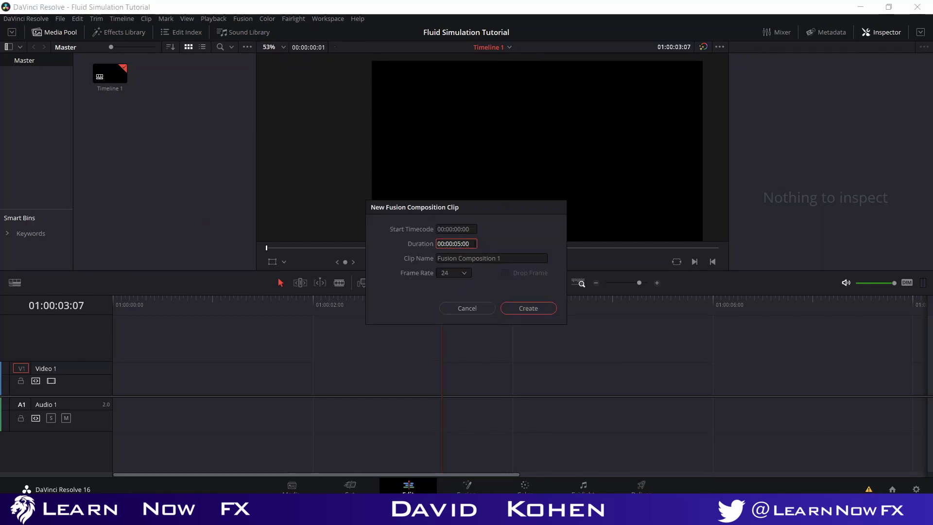
{"action": "key", "text": "BackSpace"}
{"action": "left_click", "coordinate": [537, 308]}
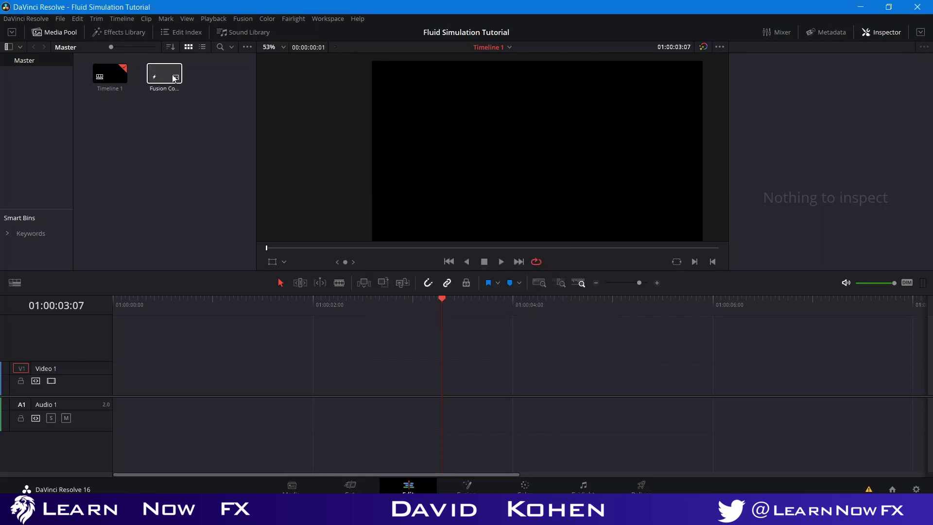
- Place the Fusion composition at the start of the Video 1 track and open it on the Fusion page
{"action": "left_click_drag", "start_coordinate": [165, 78], "coordinate": [107, 395]}
{"action": "left_click", "coordinate": [210, 386]}
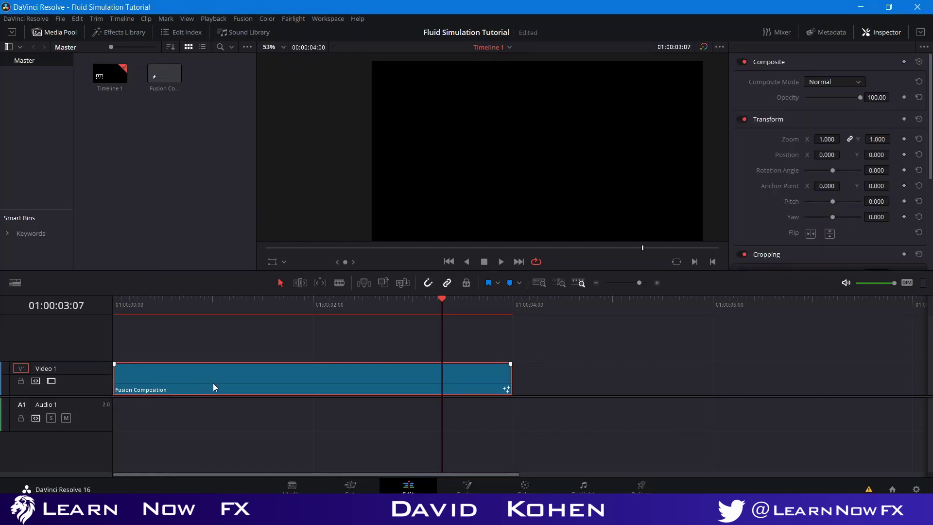
{"action": "left_click", "coordinate": [472, 485]}
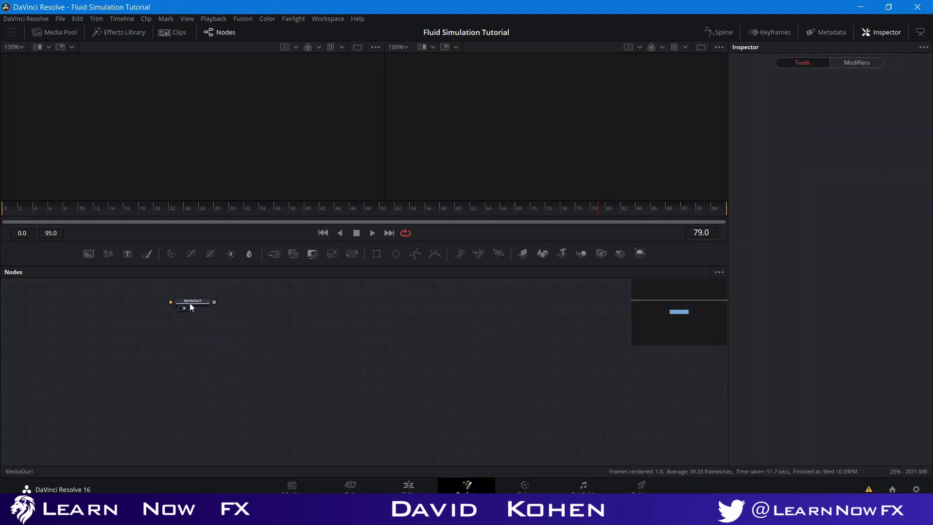
- Move MediaOut1 to the far end of the node graph and add a Background node, shown in the second viewer
{"action": "left_click_drag", "start_coordinate": [189, 304], "coordinate": [693, 431]}
{"action": "left_click", "coordinate": [244, 387]}
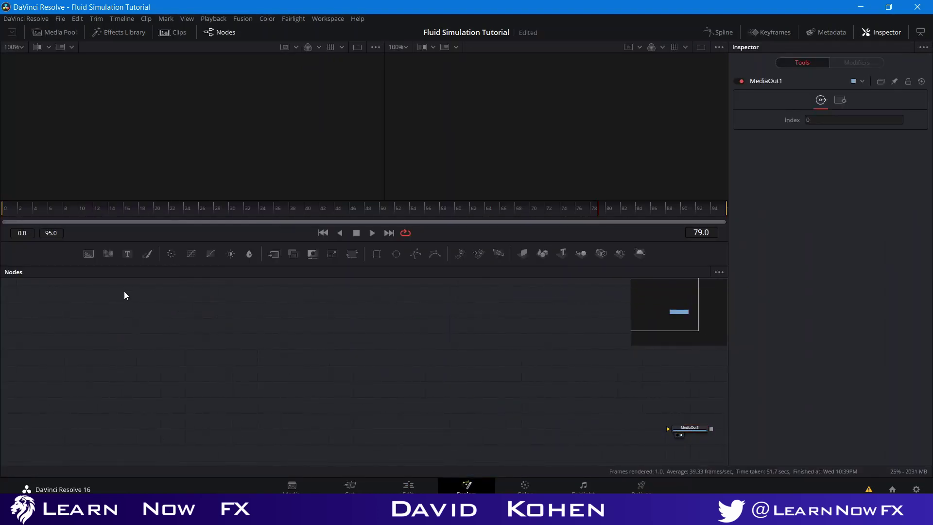
{"action": "left_click_drag", "start_coordinate": [88, 253], "coordinate": [326, 374]}
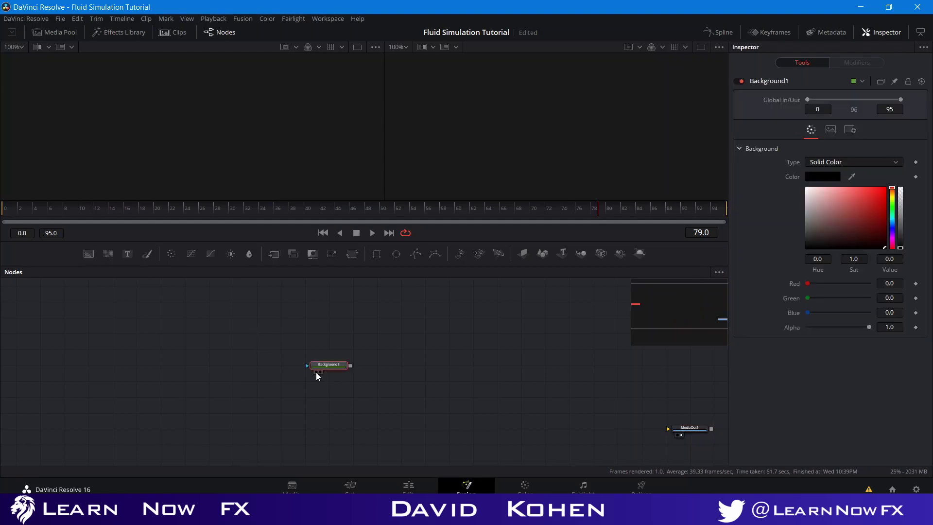
{"action": "left_click", "coordinate": [320, 372]}
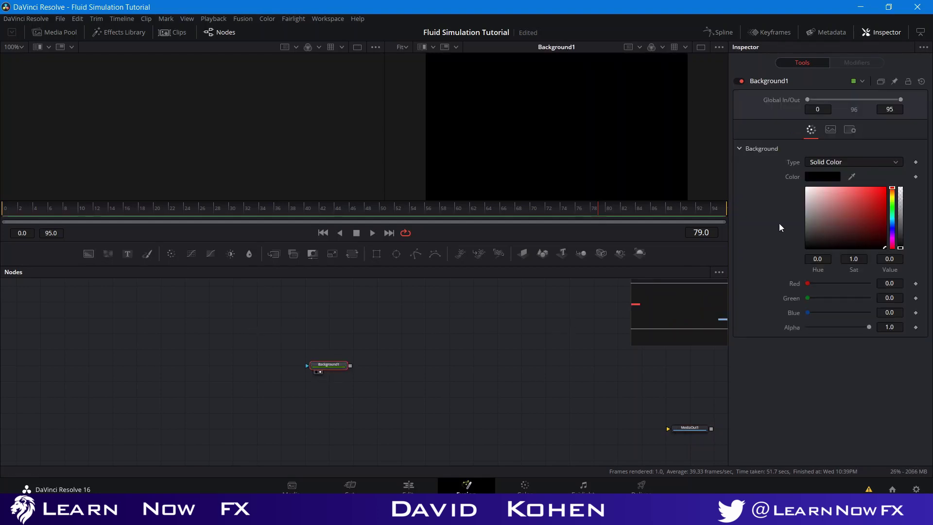
- Set the Background node's red, green and blue values to 0.5 each
{"action": "left_click", "coordinate": [891, 284]}
{"action": "type", "text": ".5"}
{"action": "key", "text": "Tab"}
{"action": "type", "text": ".5"}
{"action": "key", "text": "Tab"}
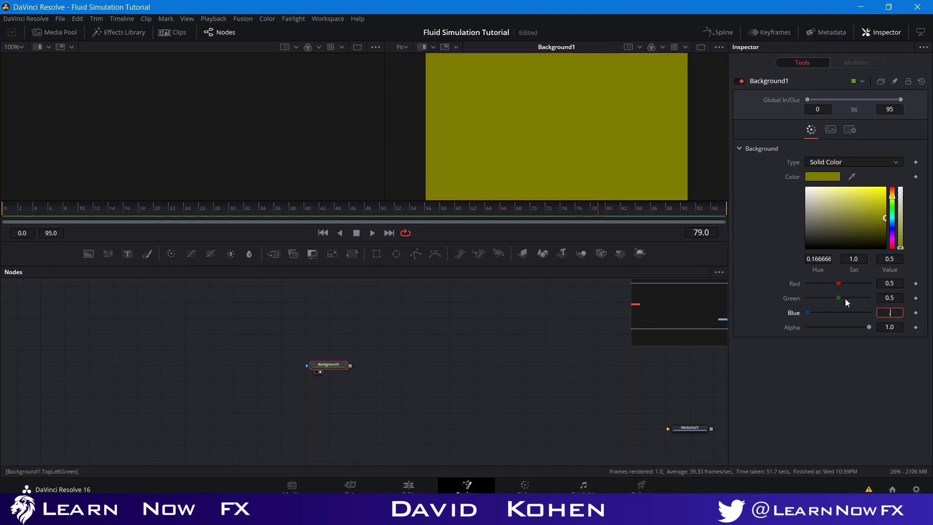
{"action": "type", "text": ".5"}
{"action": "key", "text": "Return"}
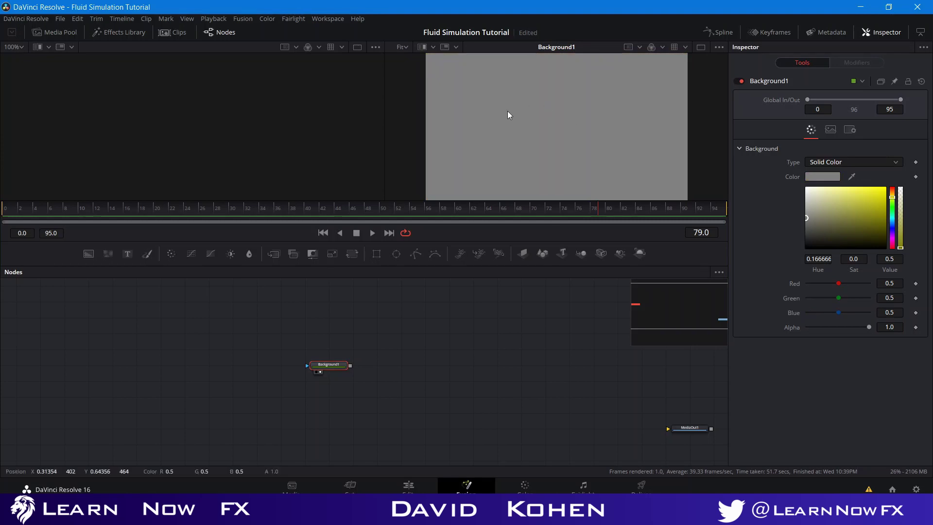
- Mask the Background with an Ellipse shrunk to about 0.055 in width and height, and save the project
{"action": "scroll", "coordinate": [508, 111], "scroll_direction": "down", "scroll_amount": 2}
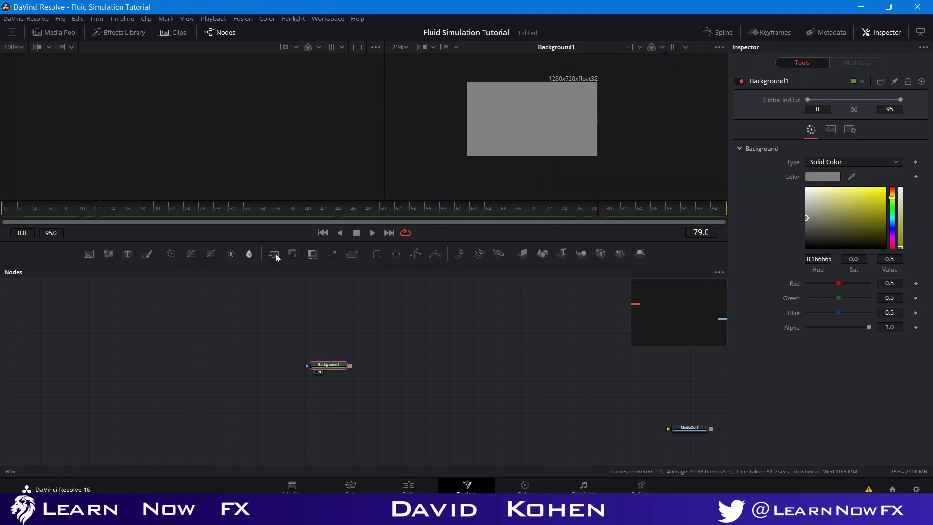
{"action": "left_click", "coordinate": [396, 253]}
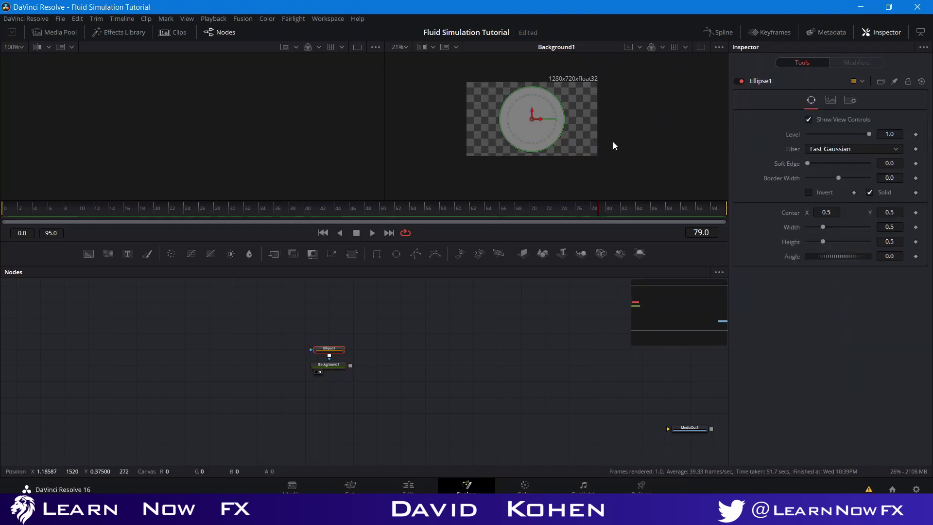
{"action": "scroll", "coordinate": [552, 144], "scroll_direction": "up", "scroll_amount": 1}
{"action": "left_click_drag", "start_coordinate": [556, 144], "coordinate": [526, 119]}
{"action": "scroll", "coordinate": [513, 98], "scroll_direction": "up", "scroll_amount": 2}
{"action": "scroll", "coordinate": [505, 130], "scroll_direction": "down", "scroll_amount": 2}
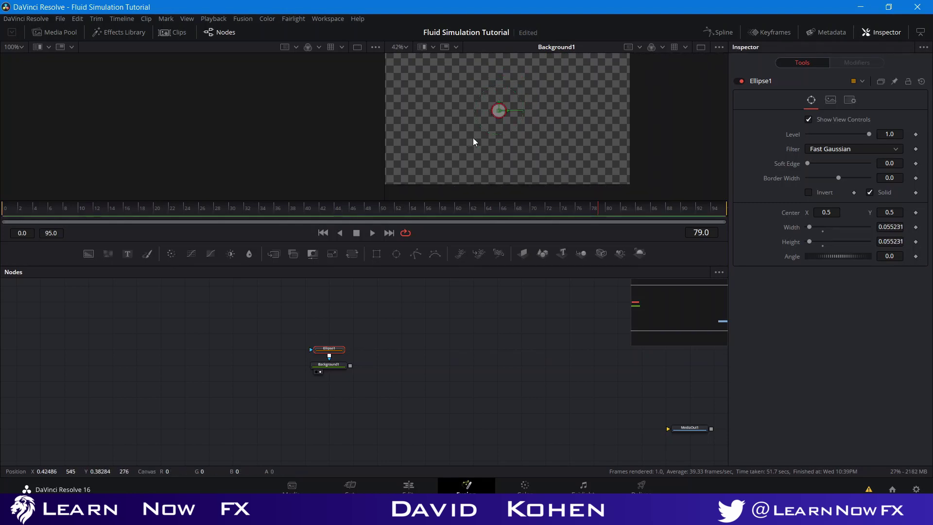
{"action": "key", "text": "ctrl+s"}
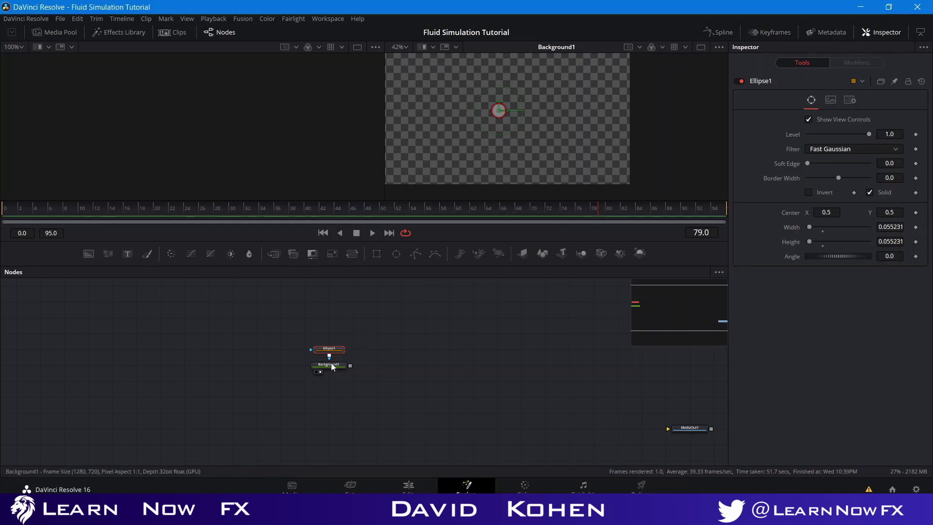
- Duplicate the Ellipse1 and Background1 nodes, arranging the copied pair beside and slightly below the original pair
{"action": "left_click_drag", "start_coordinate": [298, 326], "coordinate": [348, 378]}
{"action": "right_click", "coordinate": [329, 367]}
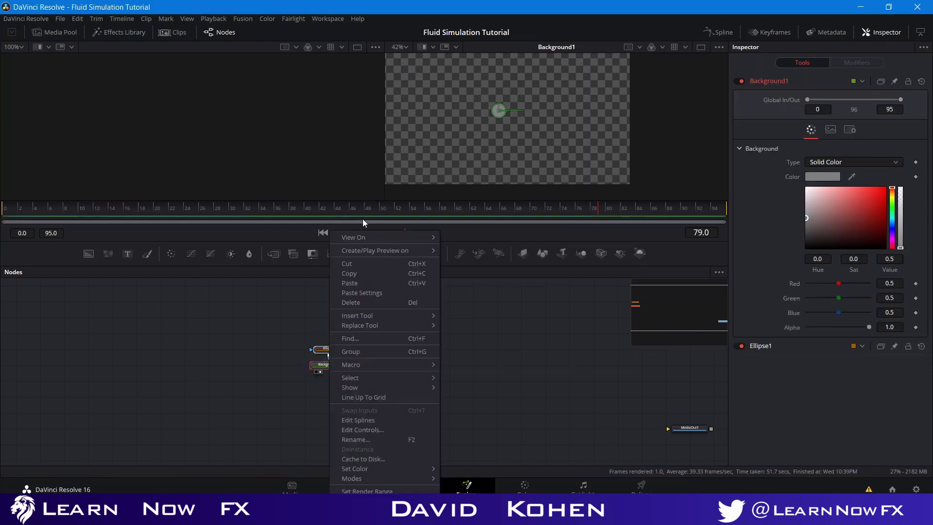
{"action": "left_click", "coordinate": [362, 275]}
{"action": "left_click", "coordinate": [200, 345]}
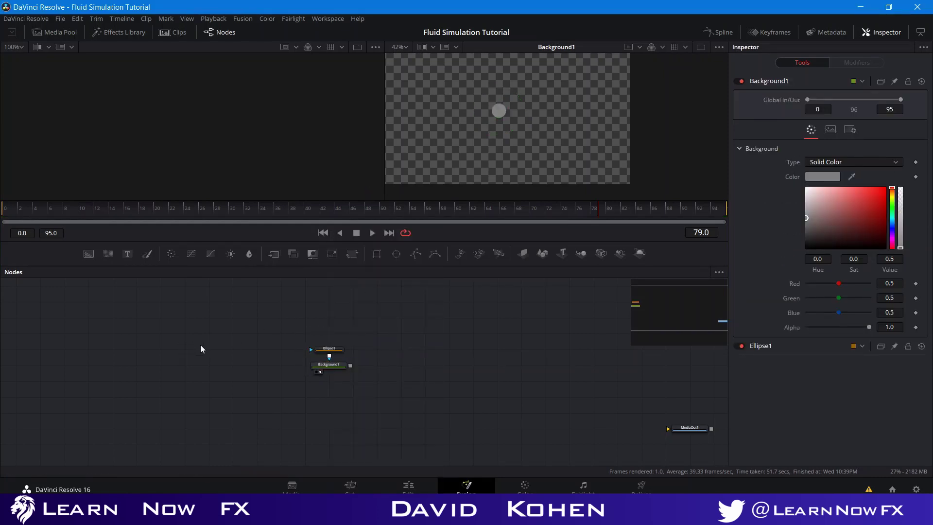
{"action": "right_click", "coordinate": [202, 343]}
{"action": "left_click", "coordinate": [241, 497]}
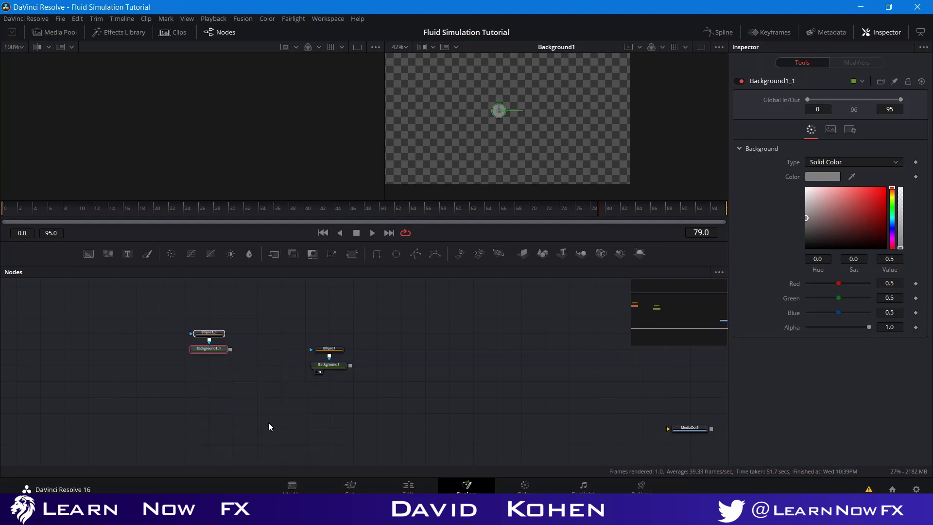
{"action": "left_click_drag", "start_coordinate": [212, 357], "coordinate": [214, 373]}
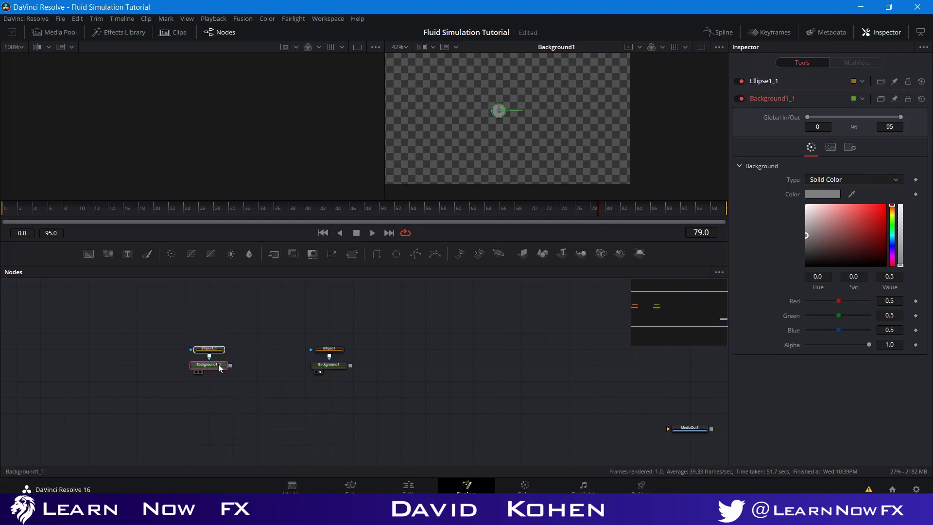
{"action": "left_click_drag", "start_coordinate": [328, 366], "coordinate": [330, 334]}
{"action": "left_click", "coordinate": [326, 337]}
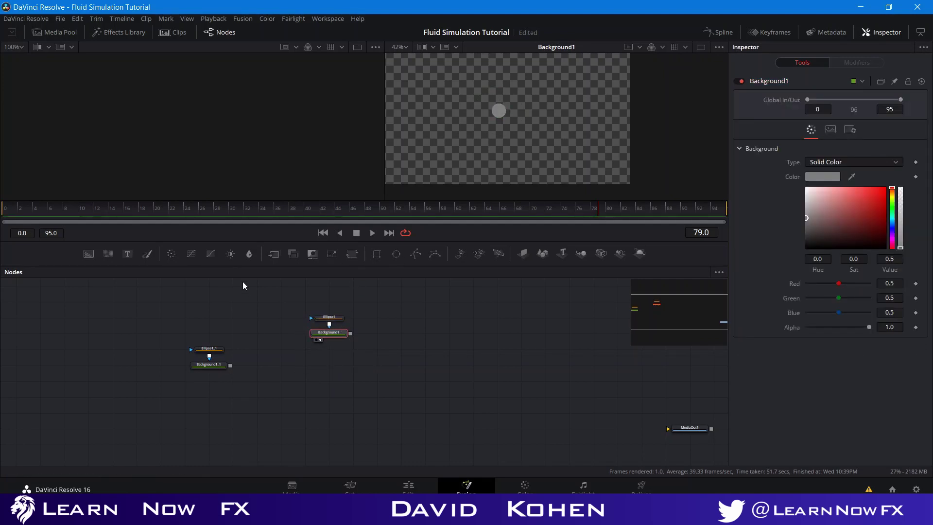
- Add a Color Corrector after Background1 and keyframe its master tint to red at frame 0, with strength 1.0
{"action": "left_click", "coordinate": [171, 254]}
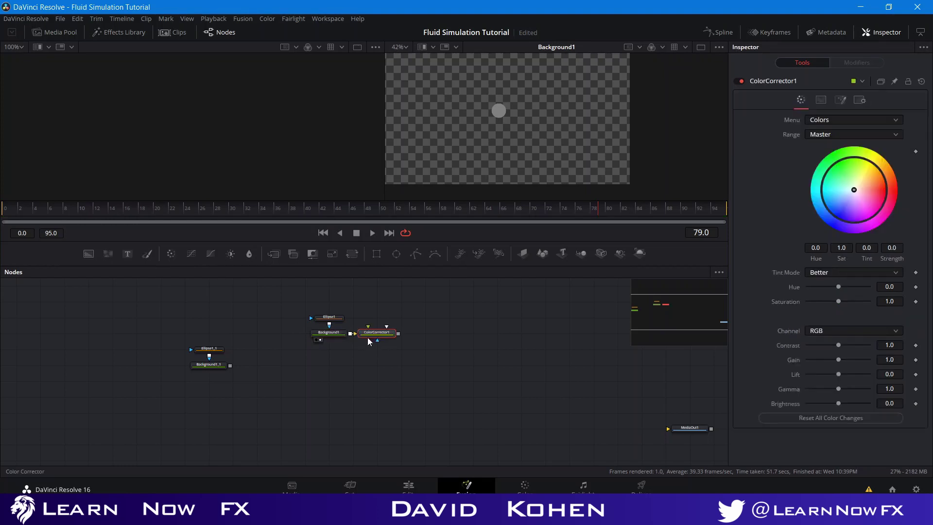
{"action": "left_click", "coordinate": [368, 339]}
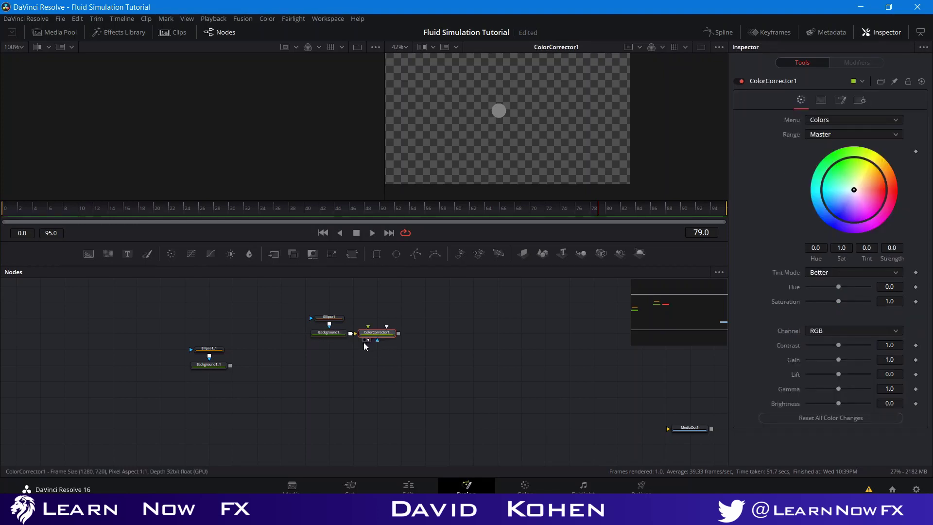
{"action": "left_click_drag", "start_coordinate": [168, 206], "coordinate": [2, 228]}
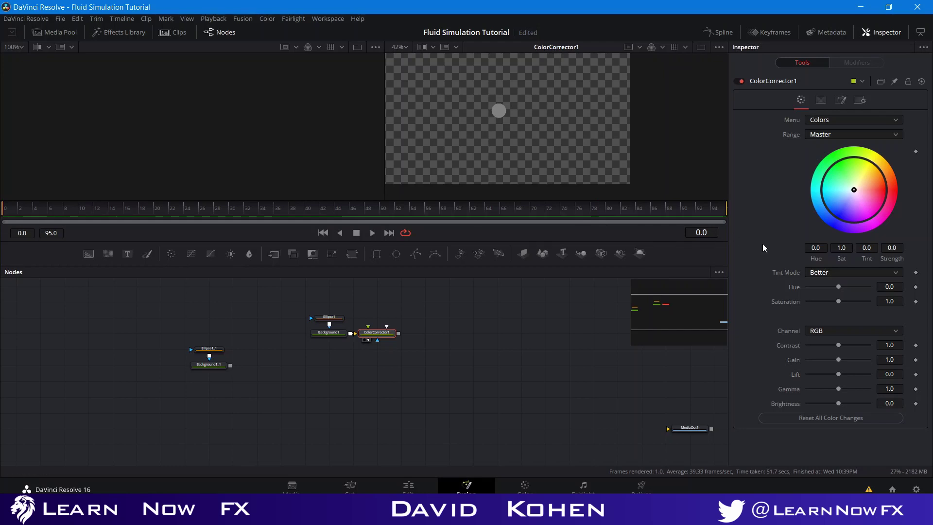
{"action": "right_click", "coordinate": [817, 167]}
{"action": "left_click", "coordinate": [829, 185]}
{"action": "left_click_drag", "start_coordinate": [857, 189], "coordinate": [889, 191]}
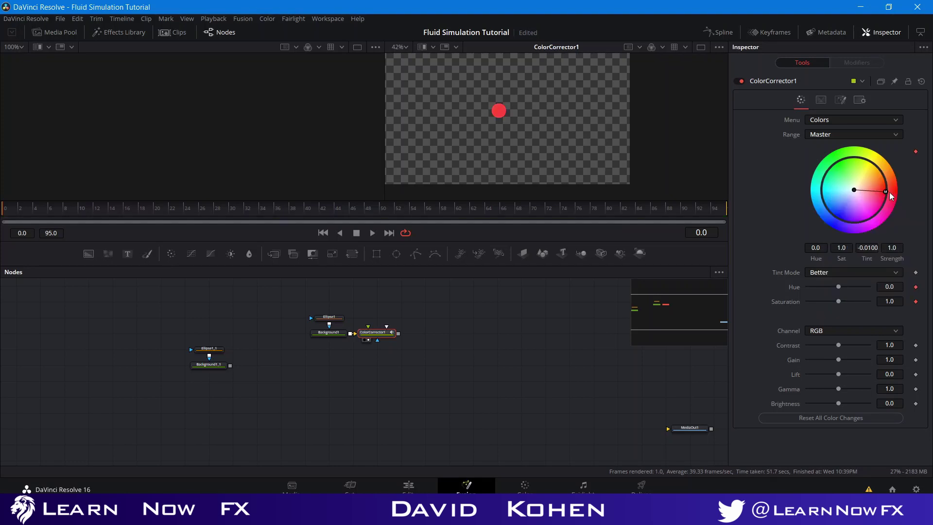
- Keyframe the Color Corrector's master tint to blue at frame 24, with a tint of about -0.352
{"action": "left_click", "coordinate": [186, 209]}
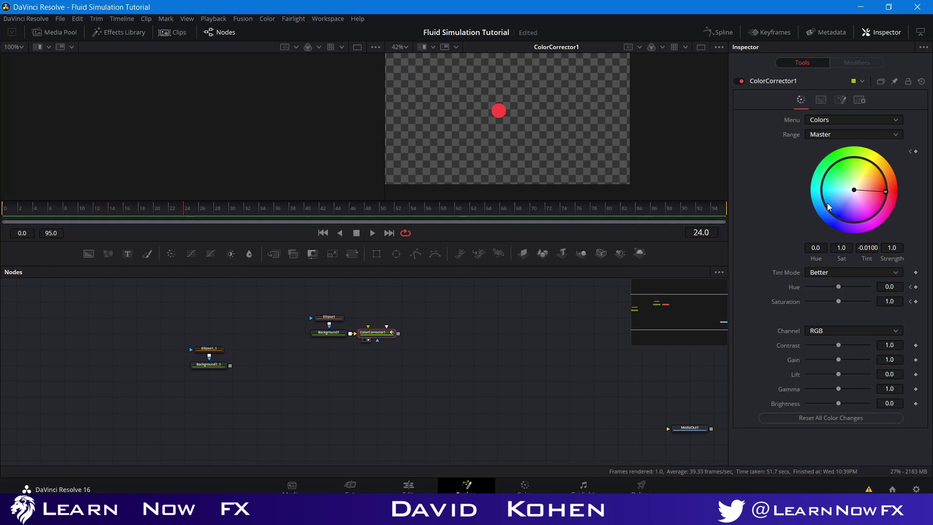
{"action": "left_click_drag", "start_coordinate": [850, 194], "coordinate": [827, 226]}
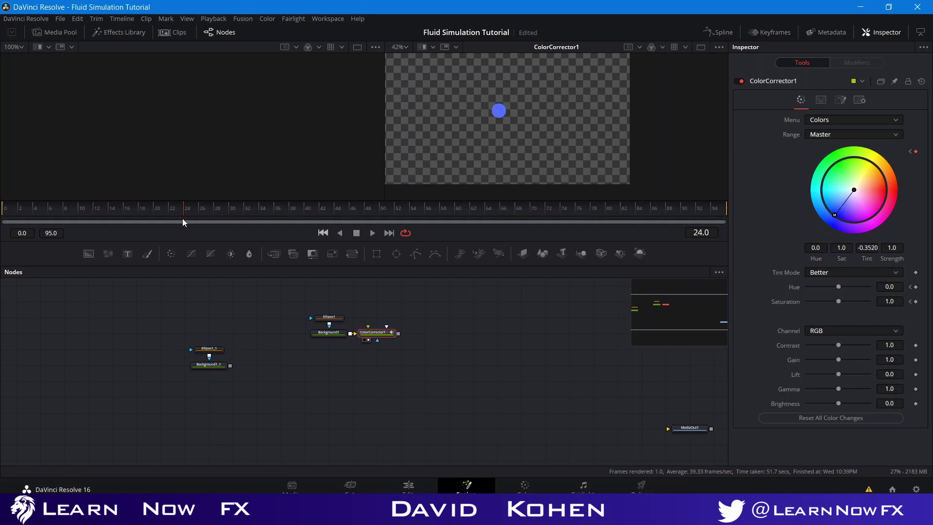
- Keyframe the Color Corrector's master tint to green (about -0.681) at frame 48 and to magenta (about -0.187) at frame 72
{"action": "left_click", "coordinate": [365, 209]}
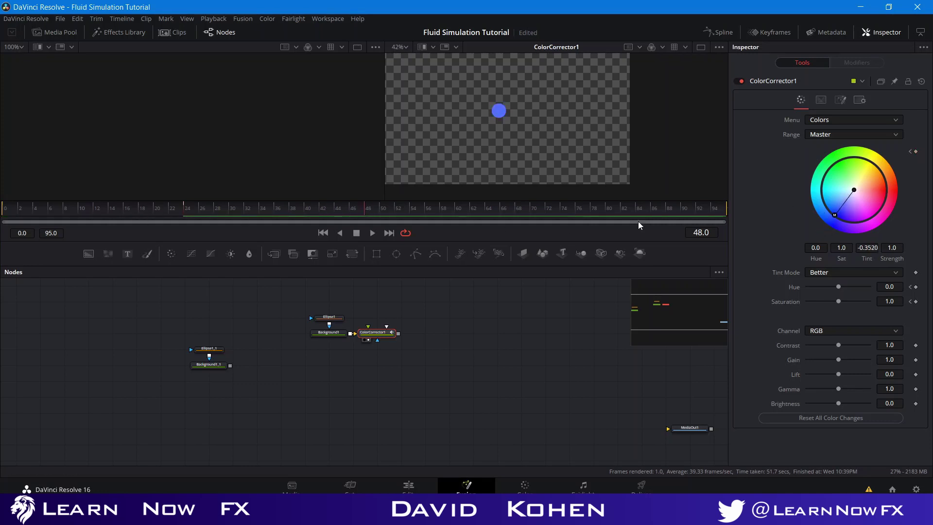
{"action": "left_click_drag", "start_coordinate": [834, 214], "coordinate": [836, 152]}
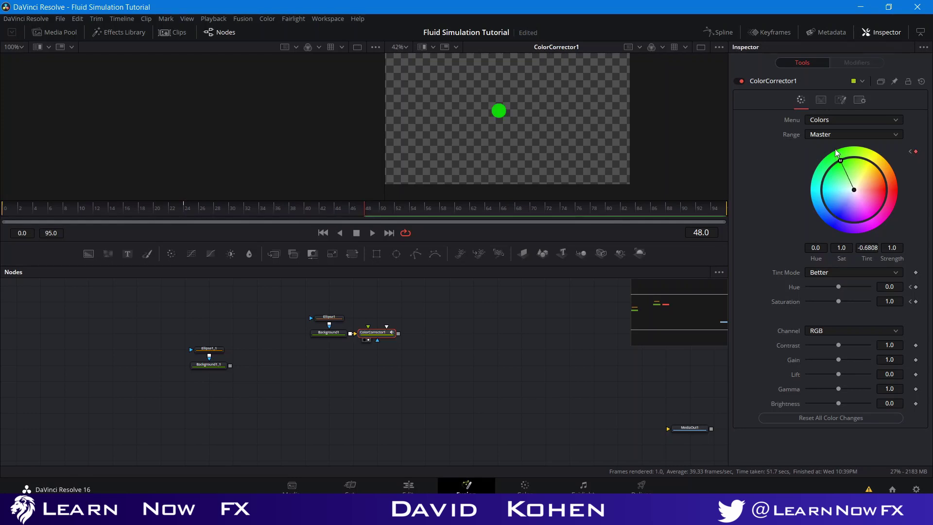
{"action": "left_click", "coordinate": [547, 206]}
{"action": "left_click_drag", "start_coordinate": [856, 214], "coordinate": [867, 220]}
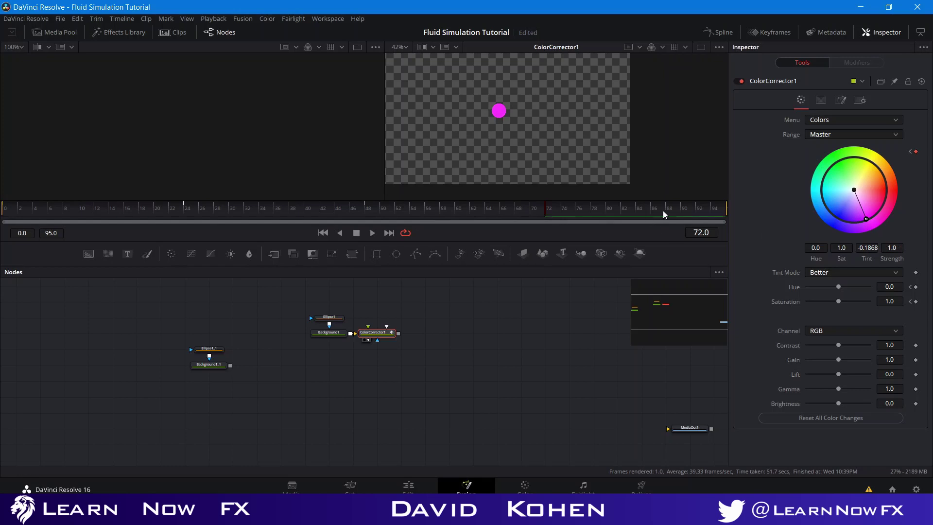
- Keyframe the Color Corrector's master tint to orange-red at frame 95, with a tint of about 0.024, and save the project
{"action": "left_click", "coordinate": [722, 208]}
{"action": "left_click_drag", "start_coordinate": [863, 196], "coordinate": [885, 185]}
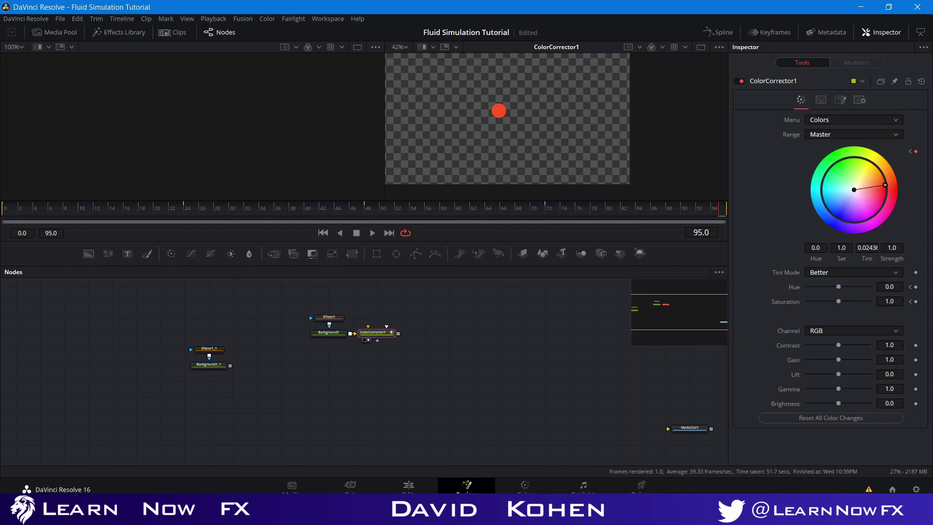
{"action": "left_click", "coordinate": [489, 343]}
{"action": "key", "text": "ctrl+s"}
{"action": "key", "text": "space"}
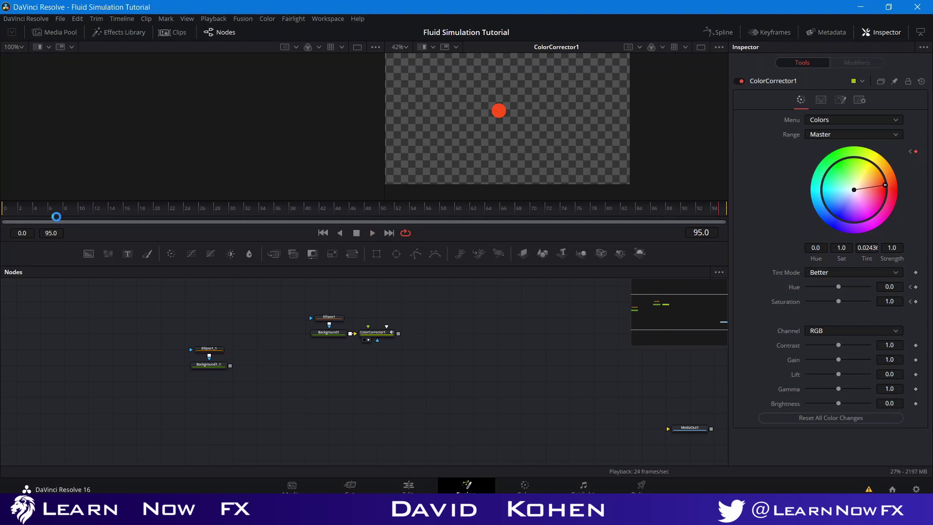
- Stack ColorCorrector1 beneath Background1, raise the Ellipse1_1 and Background1_1 pair slightly to line up with it, and save the project
{"action": "left_click_drag", "start_coordinate": [439, 146], "coordinate": [474, 153]}
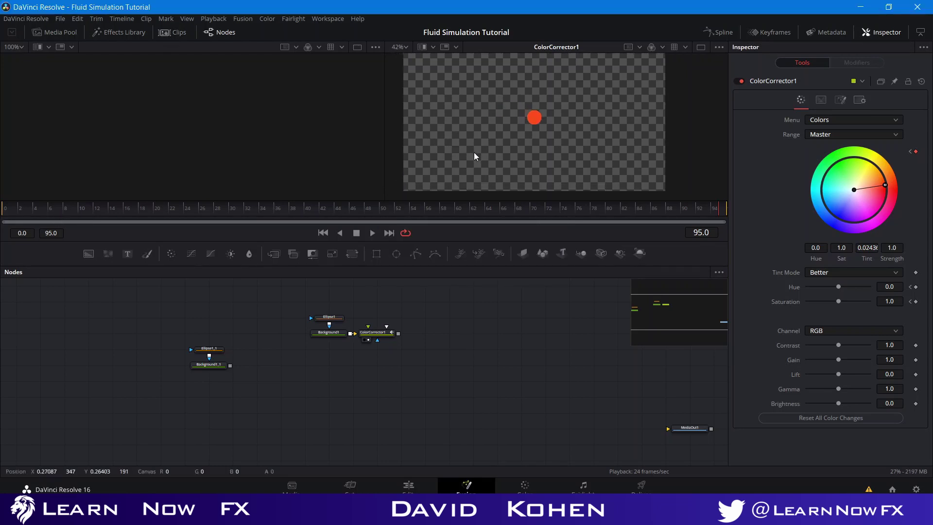
{"action": "scroll", "coordinate": [457, 125], "scroll_direction": "down", "scroll_amount": 2}
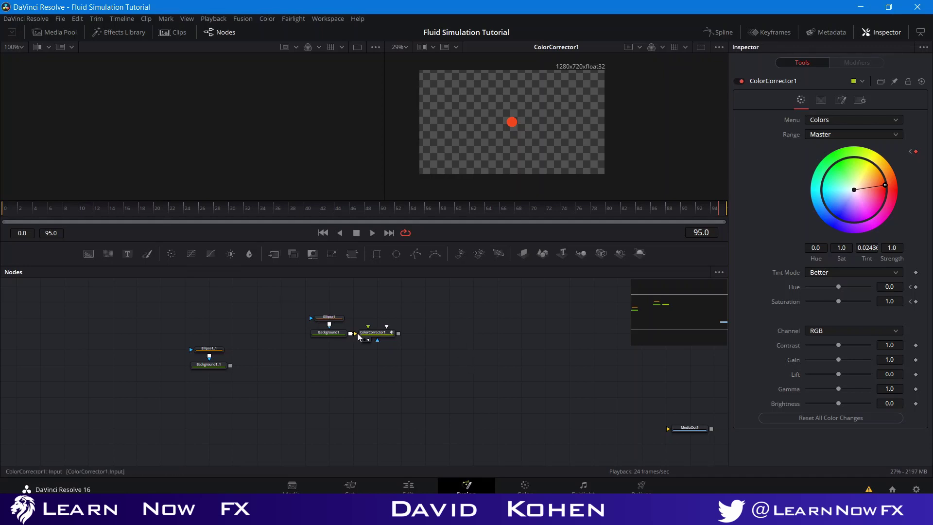
{"action": "left_click_drag", "start_coordinate": [358, 337], "coordinate": [311, 352]}
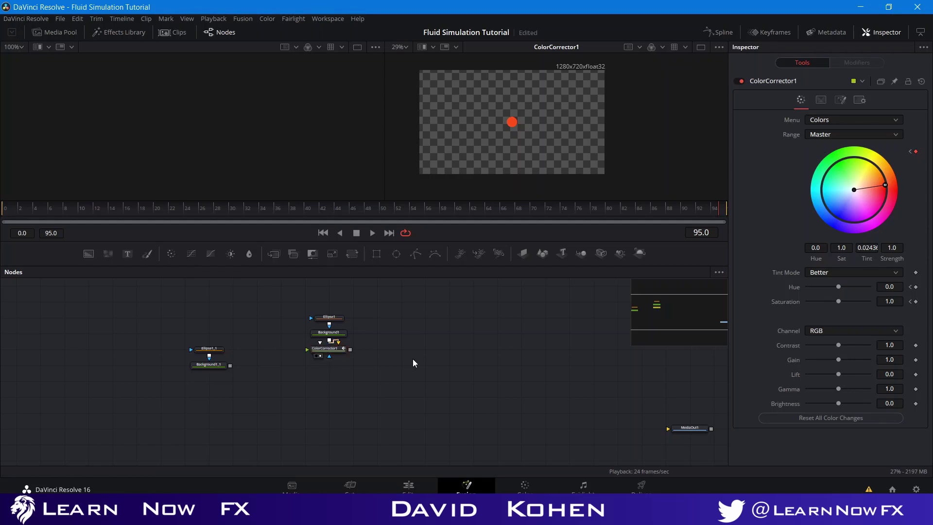
{"action": "left_click_drag", "start_coordinate": [402, 391], "coordinate": [414, 374]}
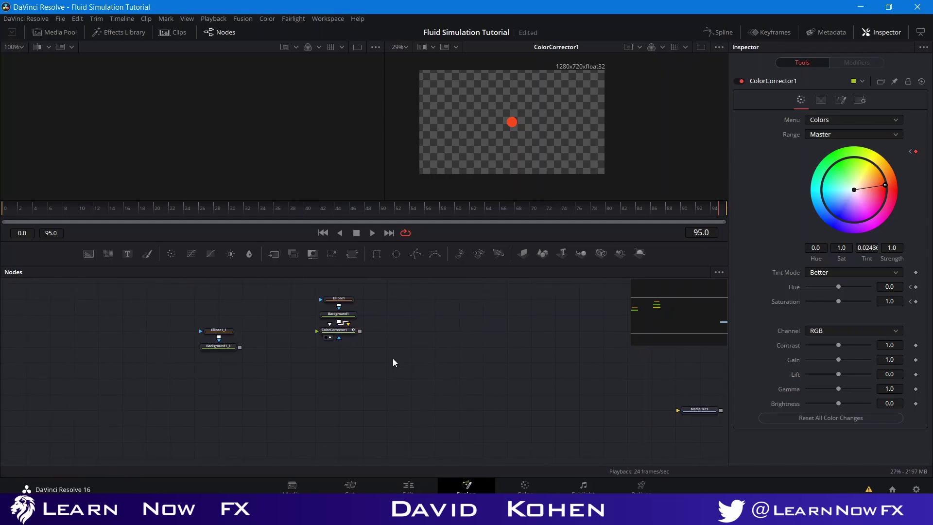
{"action": "left_click_drag", "start_coordinate": [190, 319], "coordinate": [238, 355]}
{"action": "left_click_drag", "start_coordinate": [234, 347], "coordinate": [233, 331]}
{"action": "left_click", "coordinate": [258, 355]}
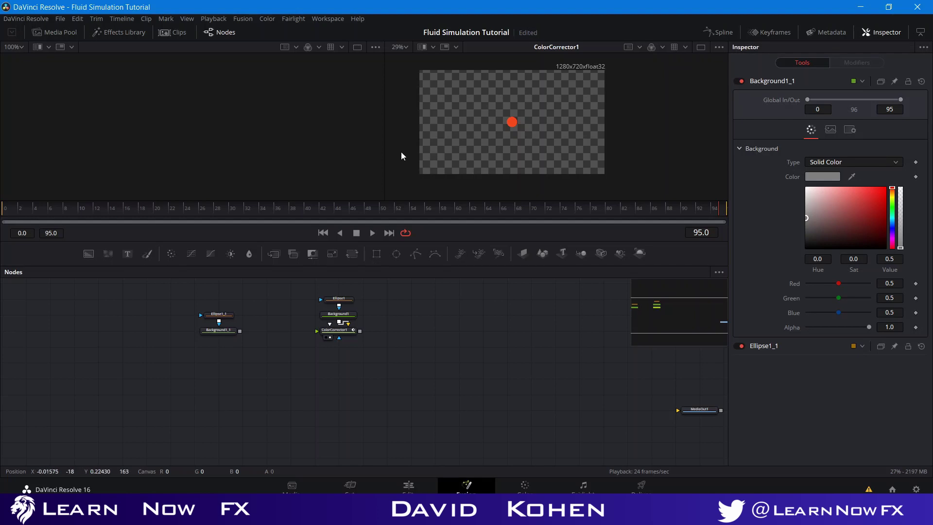
{"action": "key", "text": "ctrl+s"}
- In the Fusion frame format settings, set the locked color depths to 16 bit float per channel (64 bit)
{"action": "left_click", "coordinate": [244, 21]}
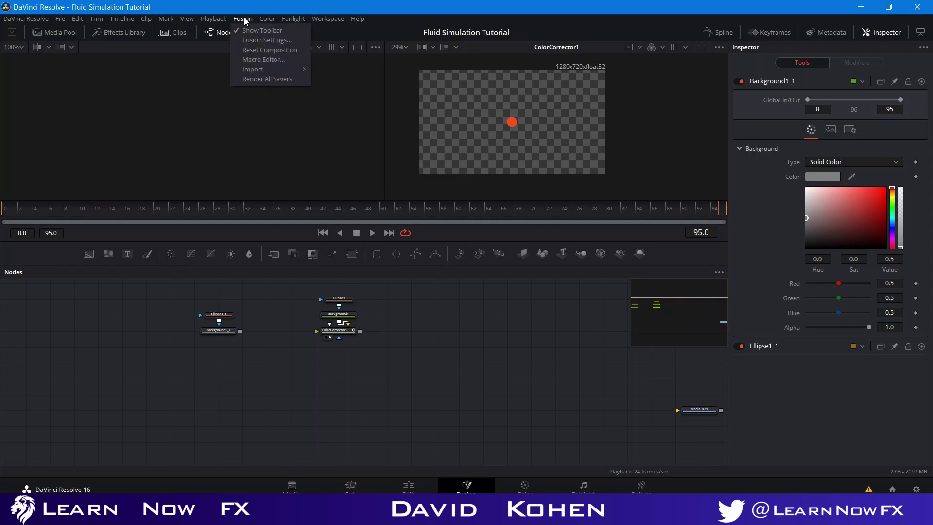
{"action": "left_click", "coordinate": [265, 42]}
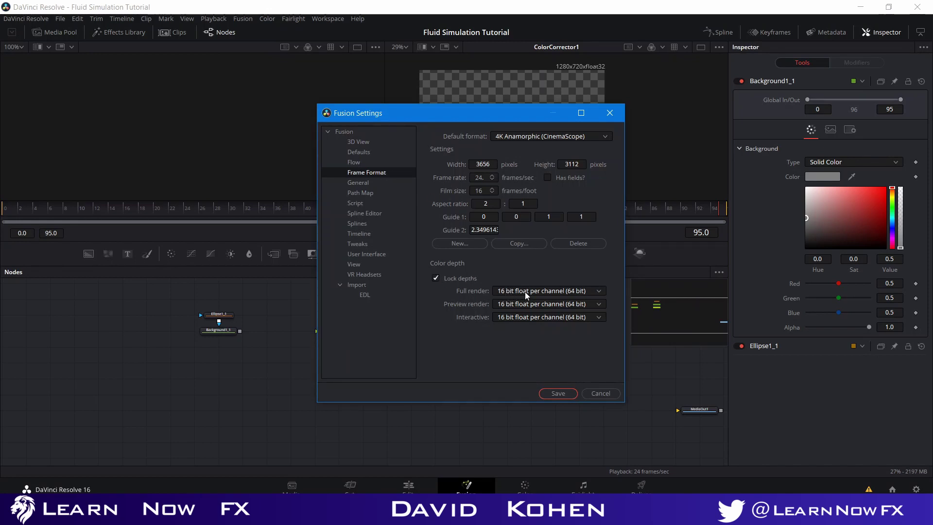
{"action": "left_click", "coordinate": [562, 292]}
{"action": "left_click", "coordinate": [571, 303]}
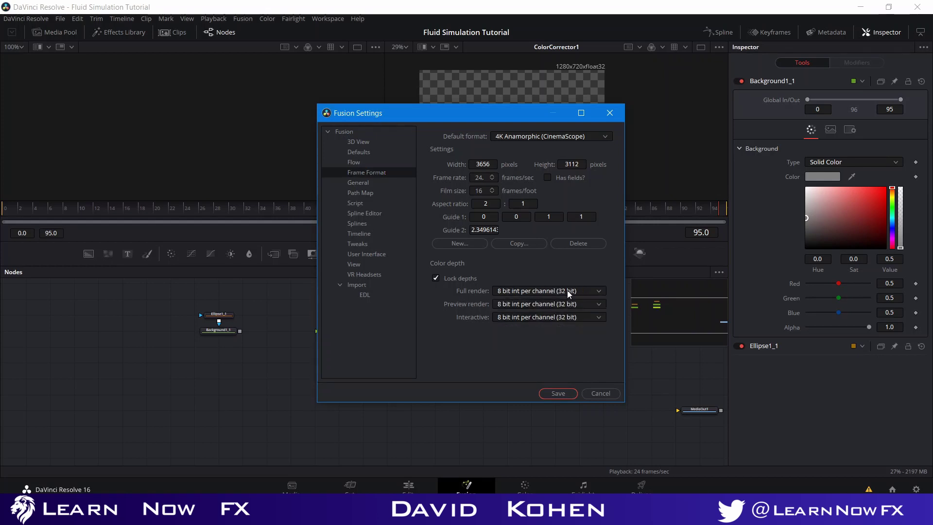
{"action": "left_click", "coordinate": [566, 290]}
{"action": "left_click", "coordinate": [557, 313]}
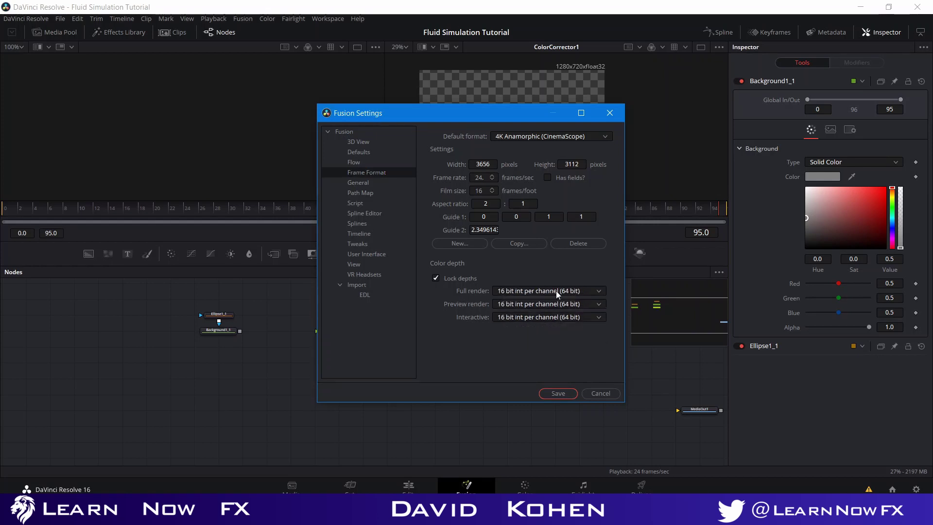
{"action": "left_click", "coordinate": [556, 291]}
{"action": "left_click", "coordinate": [540, 325]}
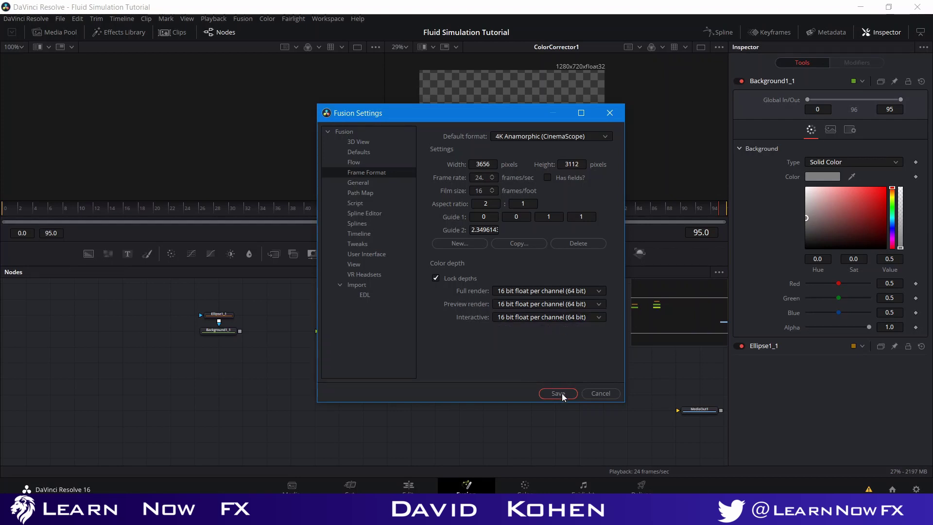
- Set the default frame format to HD 720 and save the Fusion settings
{"action": "left_click", "coordinate": [521, 136]}
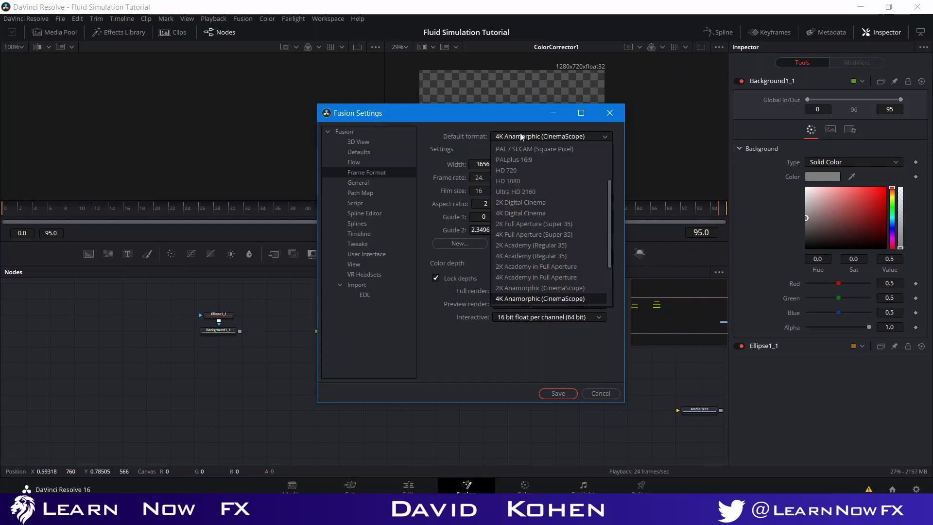
{"action": "left_click", "coordinate": [512, 170]}
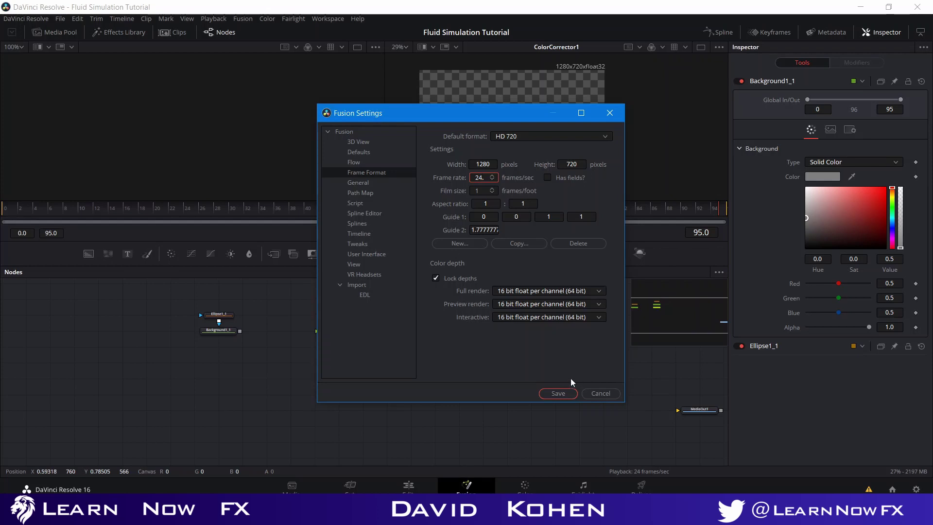
{"action": "left_click", "coordinate": [559, 394]}
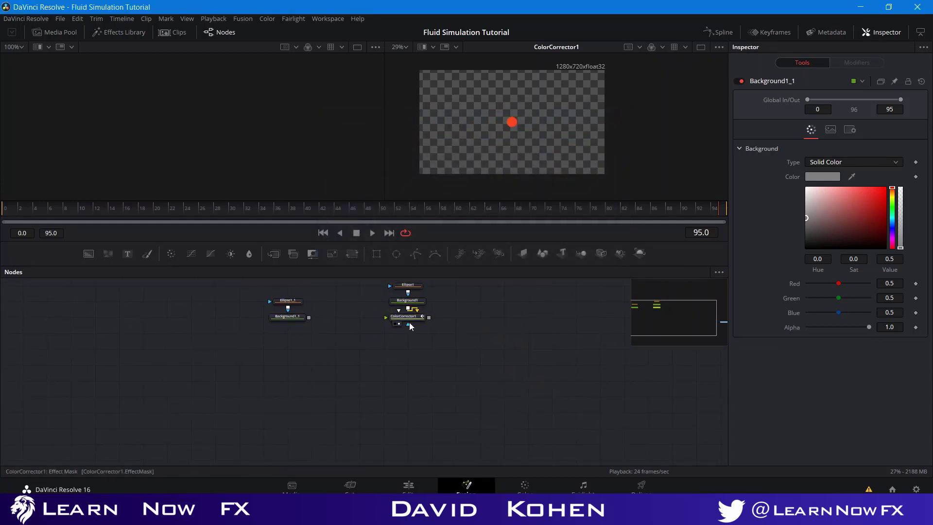
- At frame 0, move Ellipse1_1 below the canvas to a center of about 0.865, -0.196 and animate its Center
{"action": "left_click", "coordinate": [287, 300]}
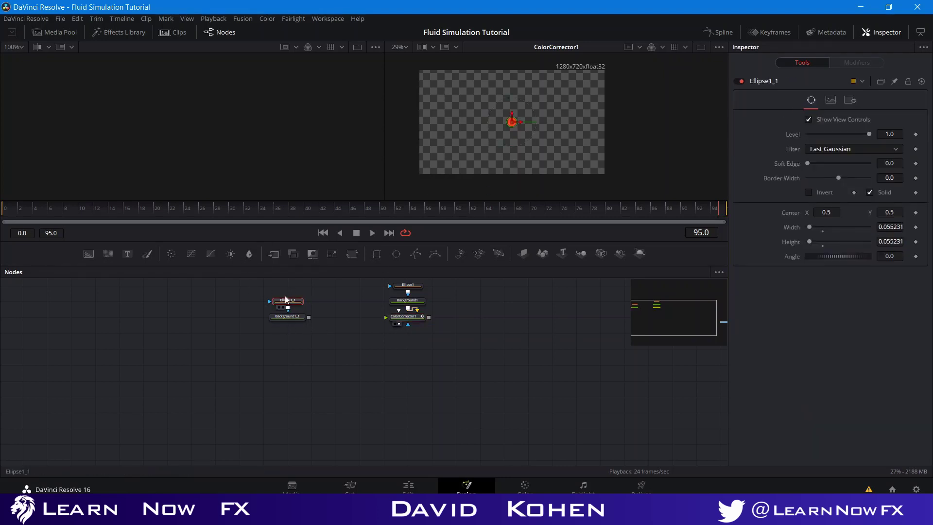
{"action": "left_click_drag", "start_coordinate": [253, 321], "coordinate": [266, 357]}
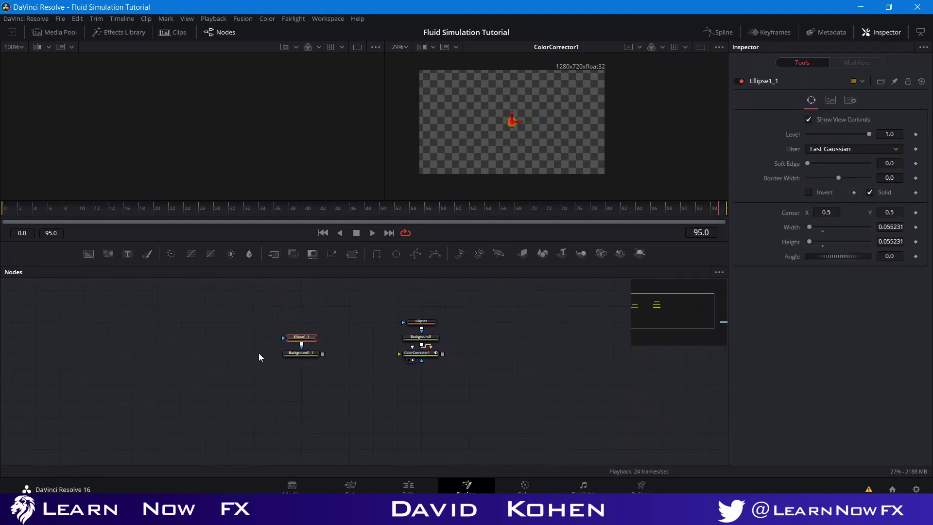
{"action": "left_click", "coordinate": [1, 212]}
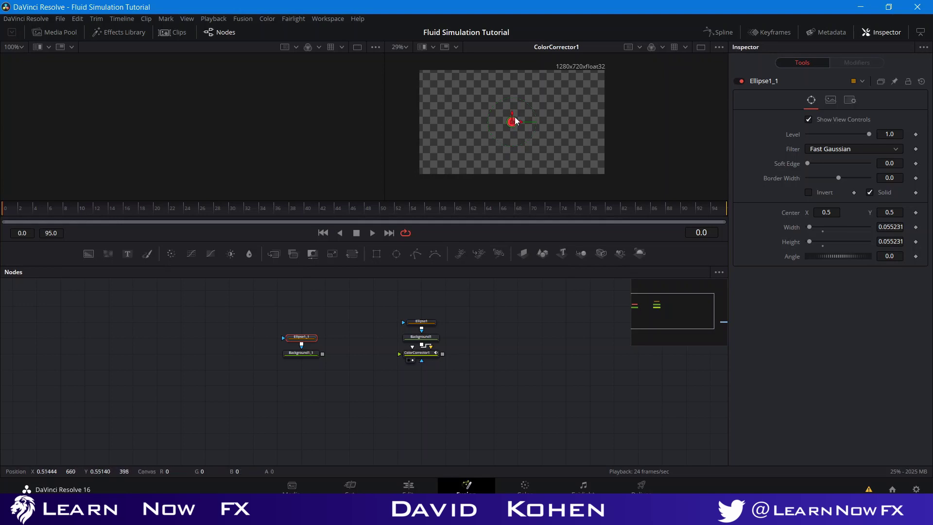
{"action": "left_click_drag", "start_coordinate": [514, 122], "coordinate": [589, 194]}
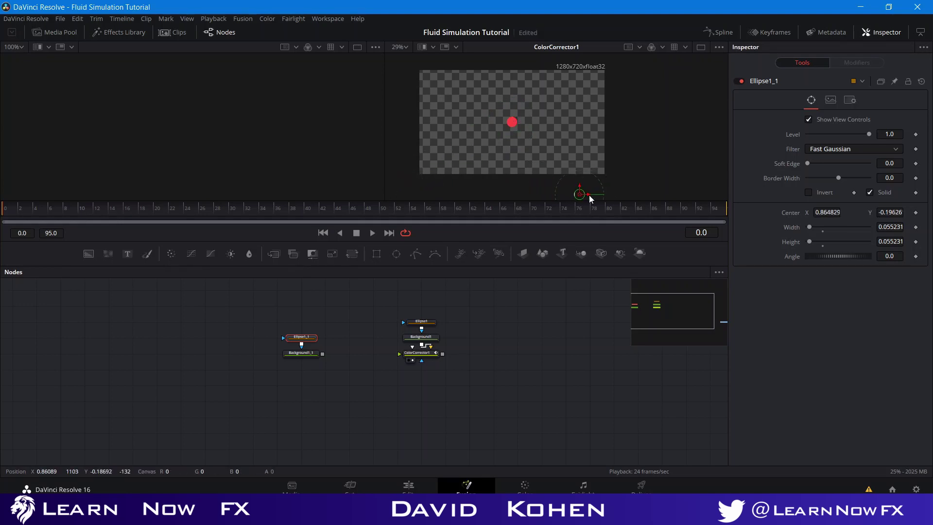
{"action": "right_click", "coordinate": [791, 213]}
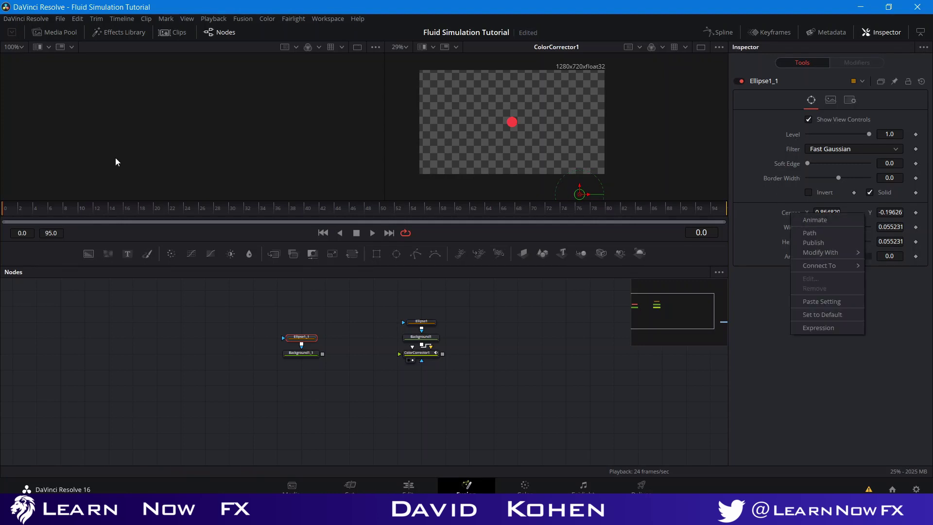
{"action": "left_click", "coordinate": [815, 222]}
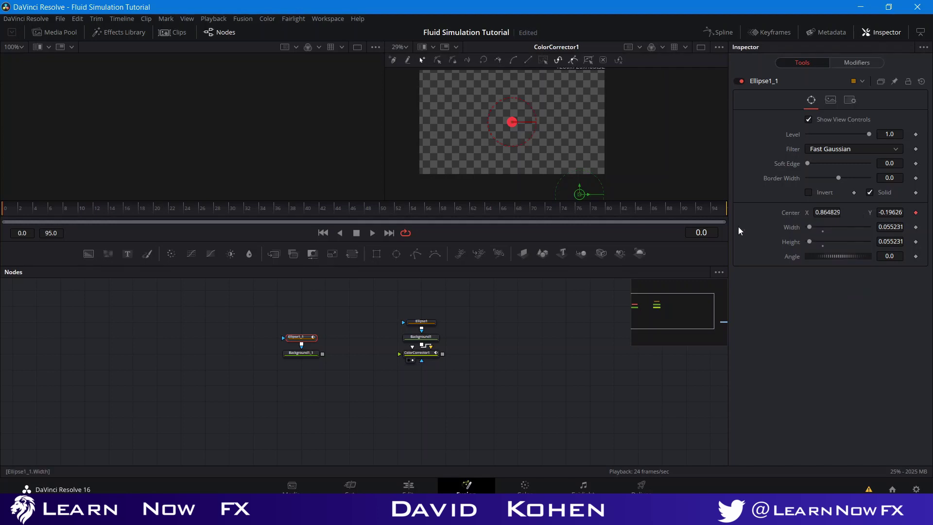
- View Background1_1 and keyframe Ellipse1_1's center at about 0.319, 0.771 at frame 24
{"action": "left_click", "coordinate": [186, 211]}
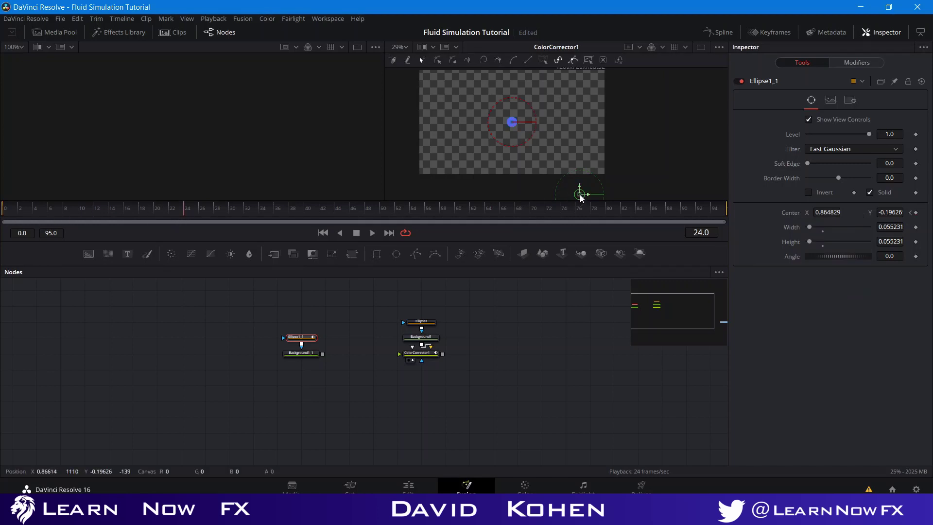
{"action": "left_click", "coordinate": [293, 360]}
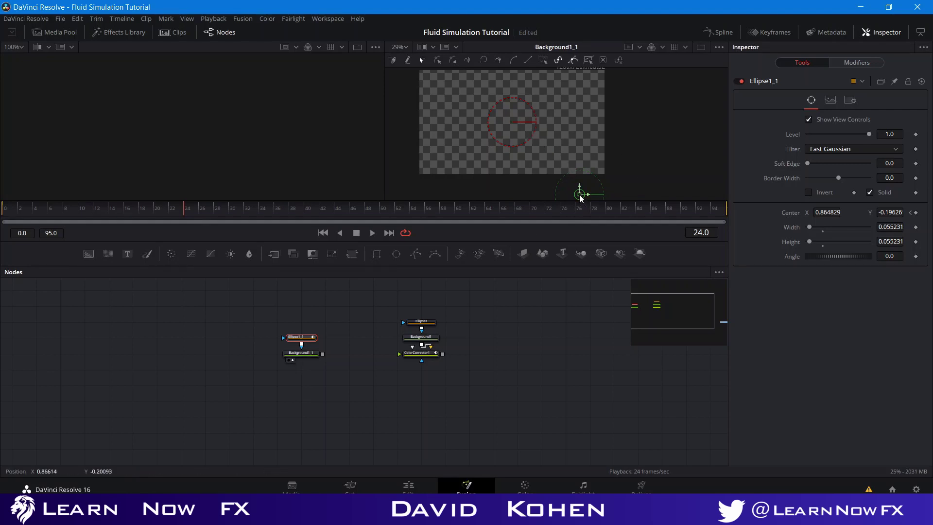
{"action": "left_click_drag", "start_coordinate": [580, 194], "coordinate": [478, 94]}
- Bend Ellipse1_1's motion path between frames 0 and 24 into a curve, raising its start point slightly, and save the project
{"action": "left_click_drag", "start_coordinate": [582, 139], "coordinate": [580, 129]}
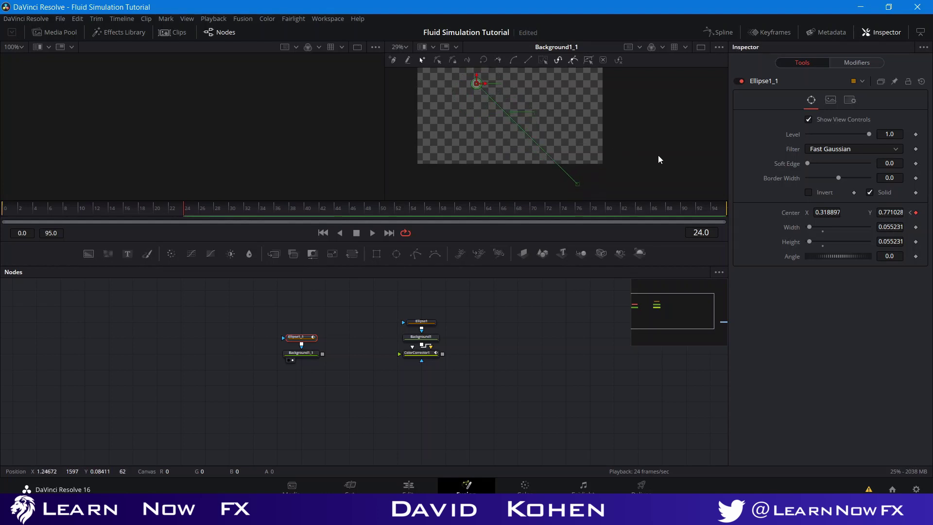
{"action": "left_click_drag", "start_coordinate": [659, 156], "coordinate": [515, 199]}
{"action": "left_click_drag", "start_coordinate": [544, 151], "coordinate": [513, 167]}
{"action": "left_click_drag", "start_coordinate": [478, 110], "coordinate": [697, 89]}
{"action": "scroll", "coordinate": [611, 107], "scroll_direction": "down", "scroll_amount": 3}
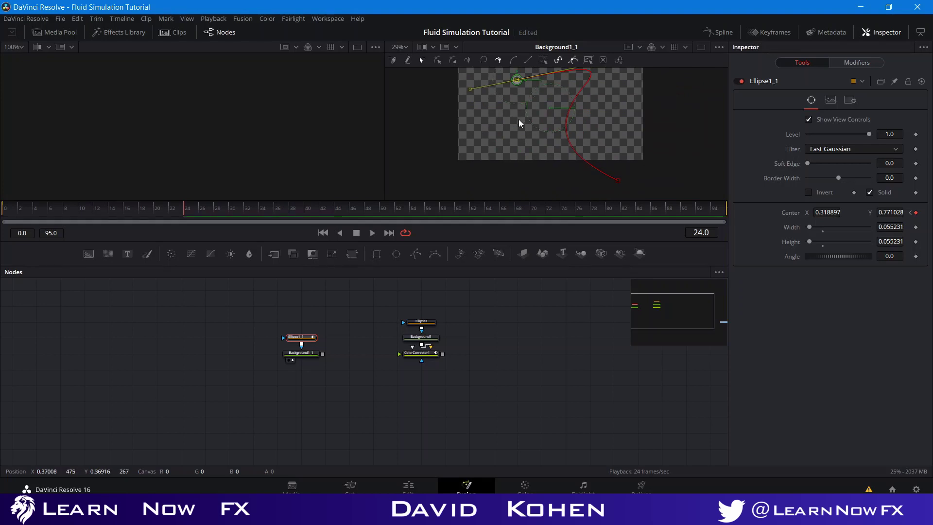
{"action": "left_click_drag", "start_coordinate": [519, 120], "coordinate": [659, 201]}
{"action": "left_click_drag", "start_coordinate": [471, 115], "coordinate": [564, 106]}
{"action": "left_click_drag", "start_coordinate": [619, 180], "coordinate": [616, 167]}
{"action": "left_click", "coordinate": [573, 302]}
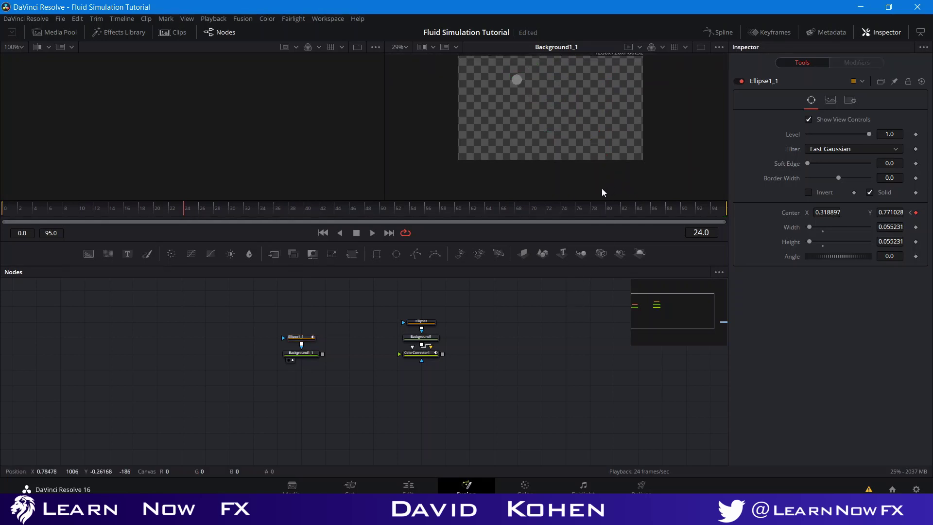
{"action": "key", "text": "ctrl+s"}
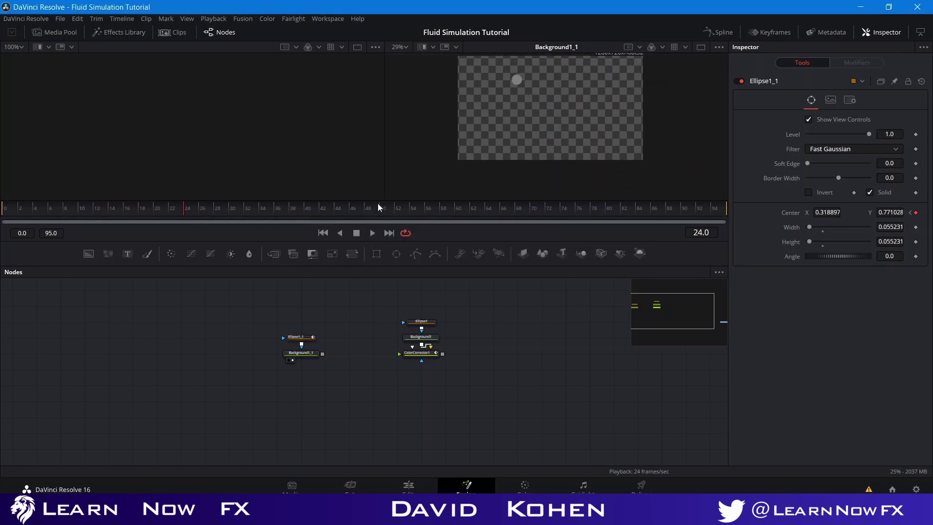
- Keyframe Ellipse1_1's center at about 0.046, 0.075, near the canvas's lower-left corner, at frame 48
{"action": "left_click", "coordinate": [368, 209]}
{"action": "left_click", "coordinate": [304, 340]}
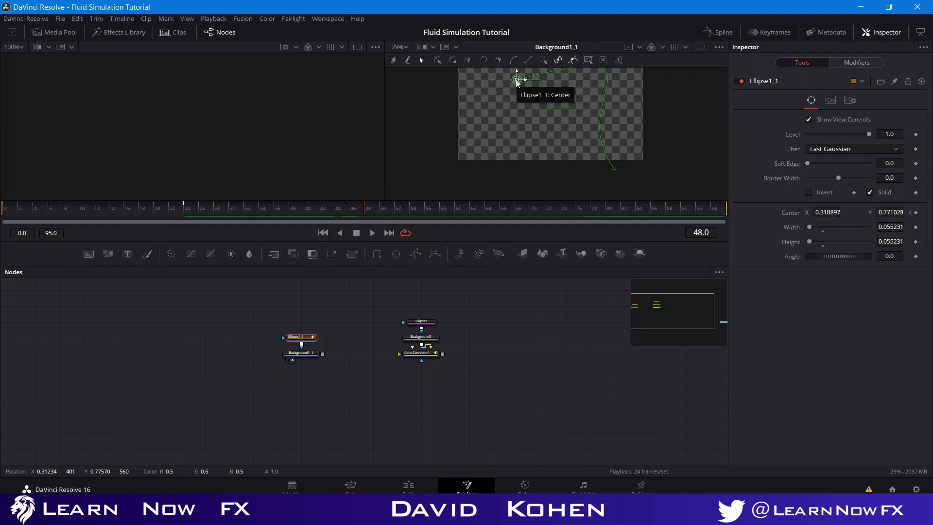
{"action": "left_click_drag", "start_coordinate": [517, 81], "coordinate": [466, 152]}
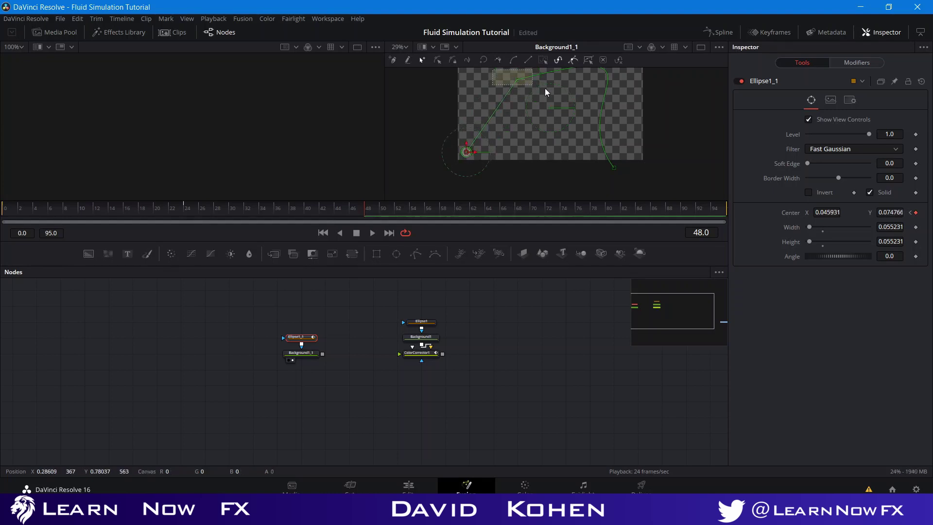
- Bend Ellipse1_1's motion path between frames 24 and 48 into an S-curve using the handles at both points
{"action": "left_click_drag", "start_coordinate": [499, 105], "coordinate": [437, 165]}
{"action": "left_click", "coordinate": [469, 153]}
{"action": "left_click_drag", "start_coordinate": [494, 138], "coordinate": [632, 114]}
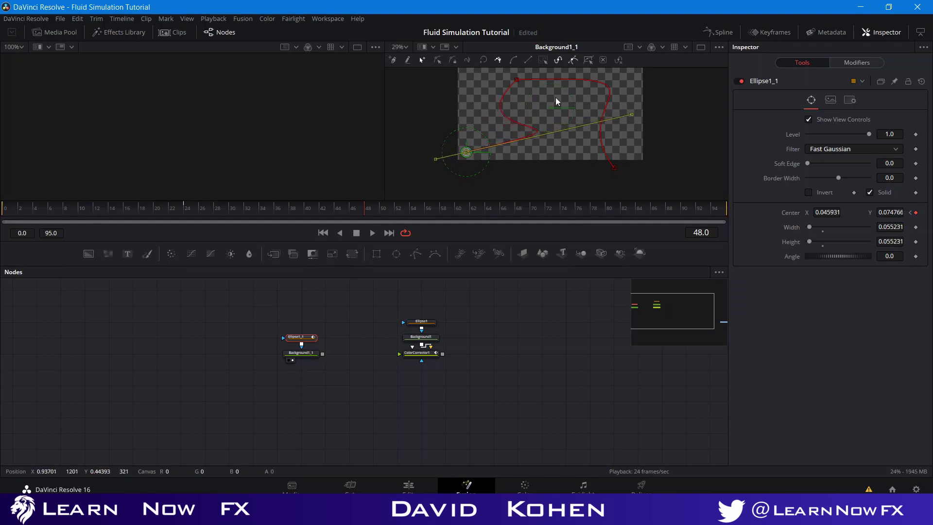
{"action": "left_click_drag", "start_coordinate": [488, 76], "coordinate": [565, 88]}
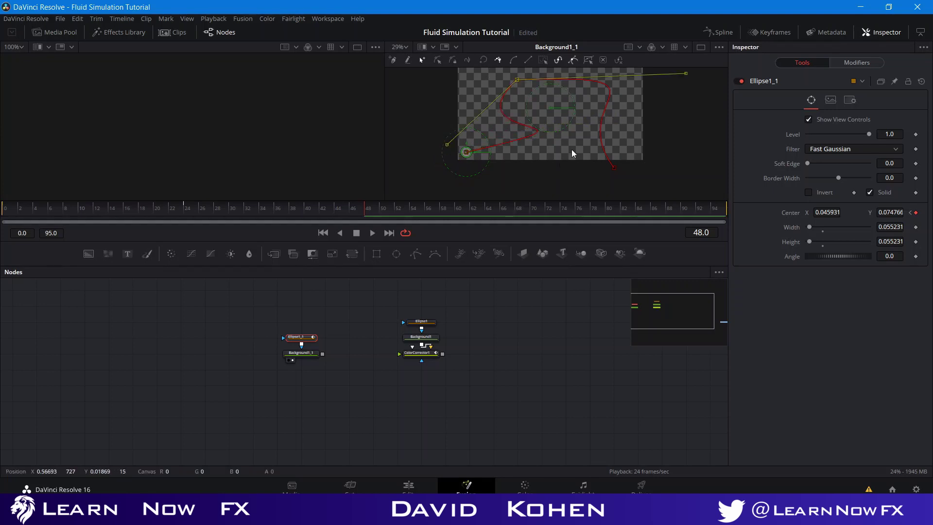
{"action": "left_click_drag", "start_coordinate": [573, 136], "coordinate": [530, 167]}
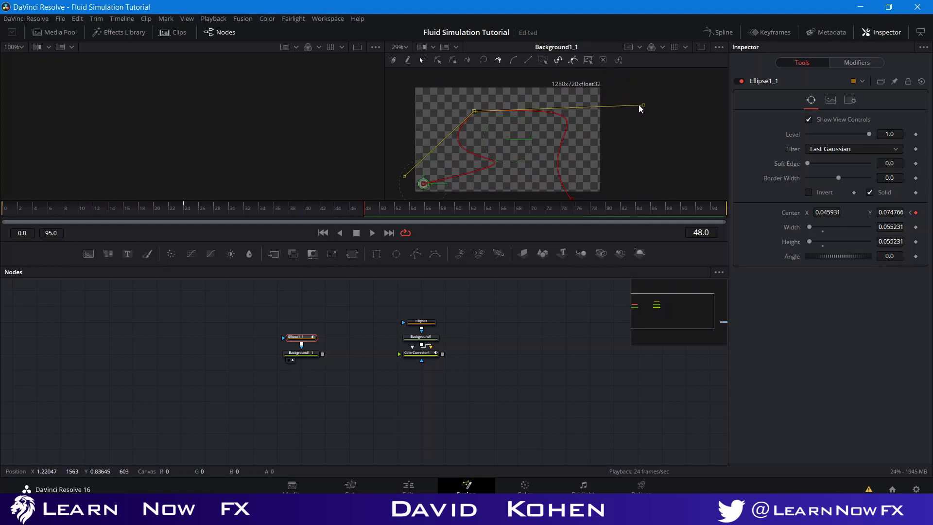
{"action": "left_click_drag", "start_coordinate": [643, 105], "coordinate": [621, 94]}
{"action": "left_click_drag", "start_coordinate": [437, 95], "coordinate": [629, 78]}
{"action": "left_click", "coordinate": [515, 357]}
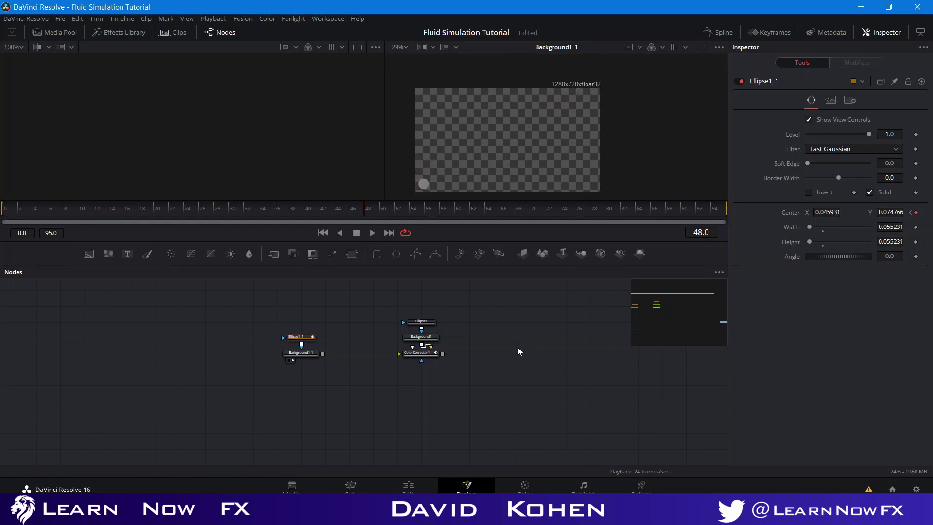
- Play the animation from the start and shift the motion path's last point to about 0.114, 0.065
{"action": "left_click", "coordinate": [8, 214]}
{"action": "key", "text": "space"}
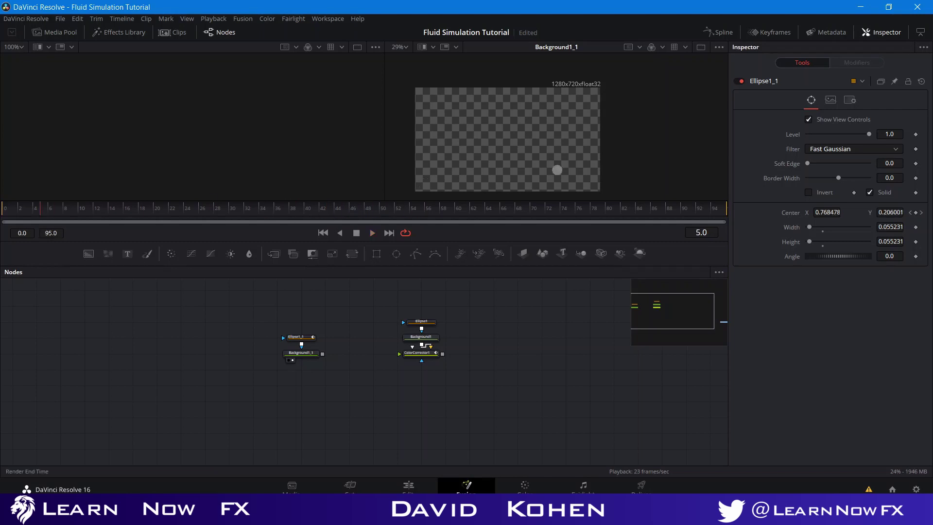
{"action": "left_click", "coordinate": [307, 338]}
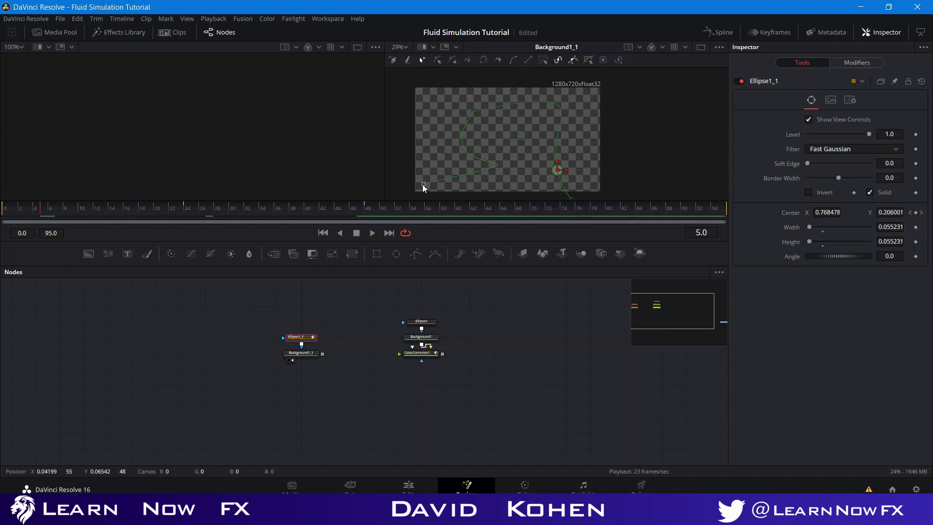
{"action": "left_click_drag", "start_coordinate": [422, 186], "coordinate": [436, 185]}
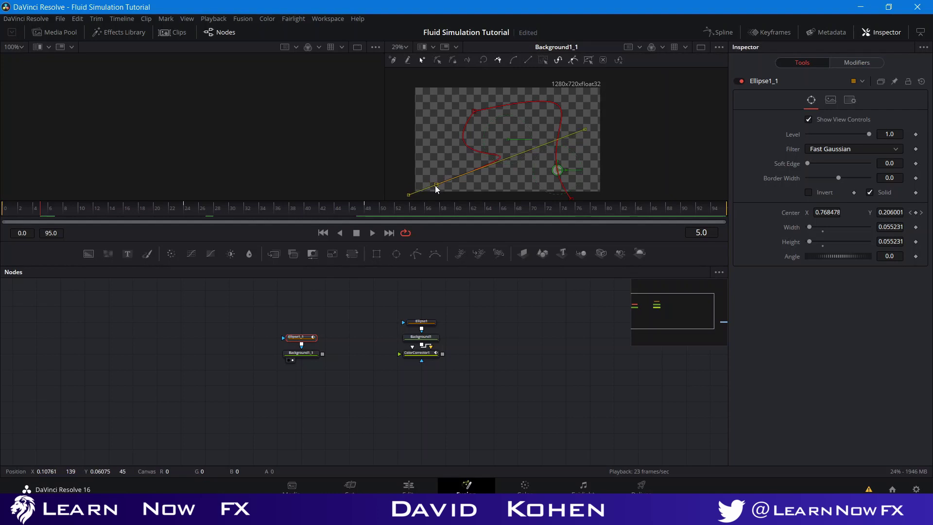
- Delete Ellipse1_1's center keyframe at frame 48 and keyframe it anew at about 0.894, 0.131, near the canvas's lower-right corner
{"action": "left_click", "coordinate": [300, 339]}
{"action": "left_click_drag", "start_coordinate": [365, 207], "coordinate": [367, 211]}
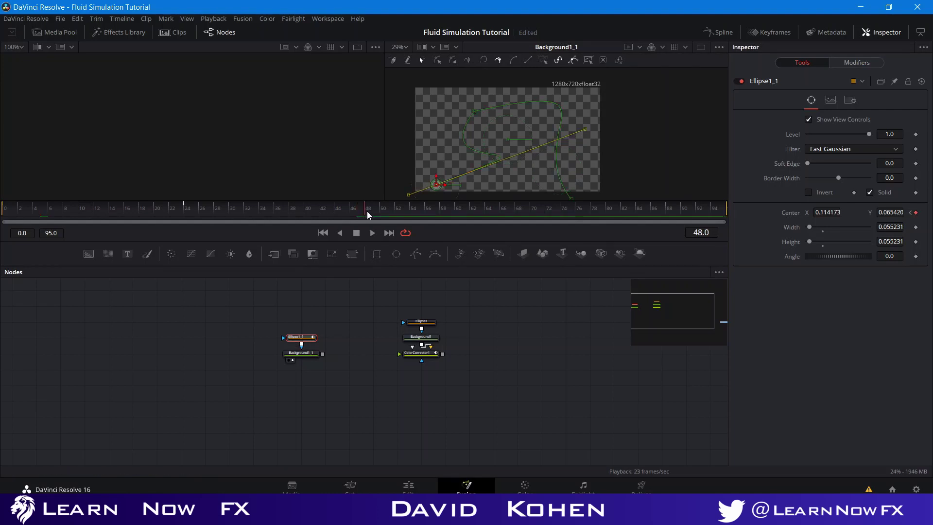
{"action": "left_click", "coordinate": [915, 213]}
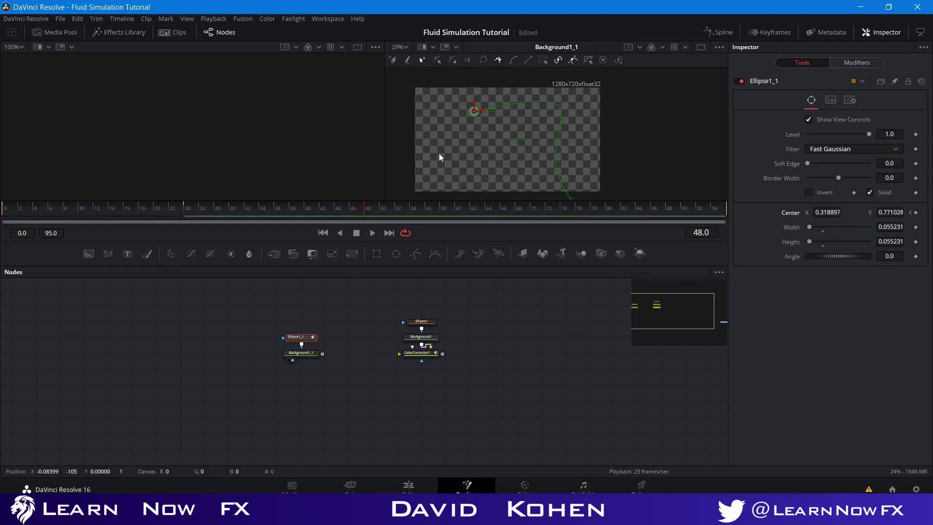
{"action": "left_click_drag", "start_coordinate": [474, 110], "coordinate": [500, 178]}
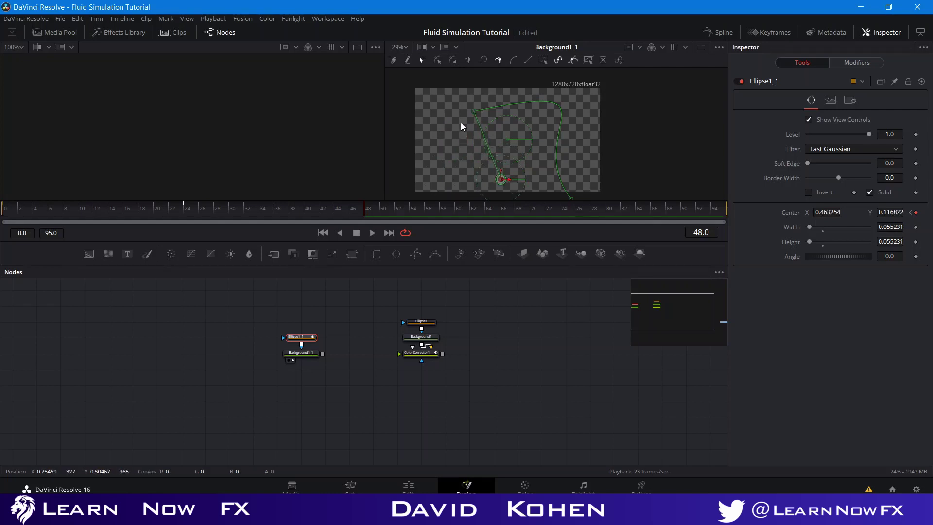
{"action": "left_click_drag", "start_coordinate": [460, 97], "coordinate": [581, 178]}
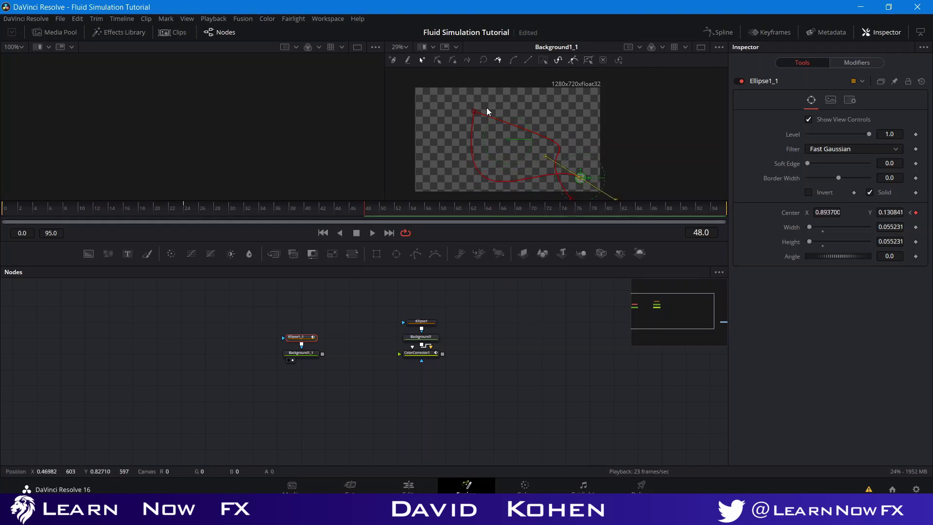
- Curve Ellipse1_1's motion path with the handles at its frame 24 and 48 points, and play the animation from the start
{"action": "left_click", "coordinate": [474, 111]}
{"action": "left_click_drag", "start_coordinate": [624, 163], "coordinate": [548, 113]}
{"action": "left_click_drag", "start_coordinate": [531, 154], "coordinate": [527, 106]}
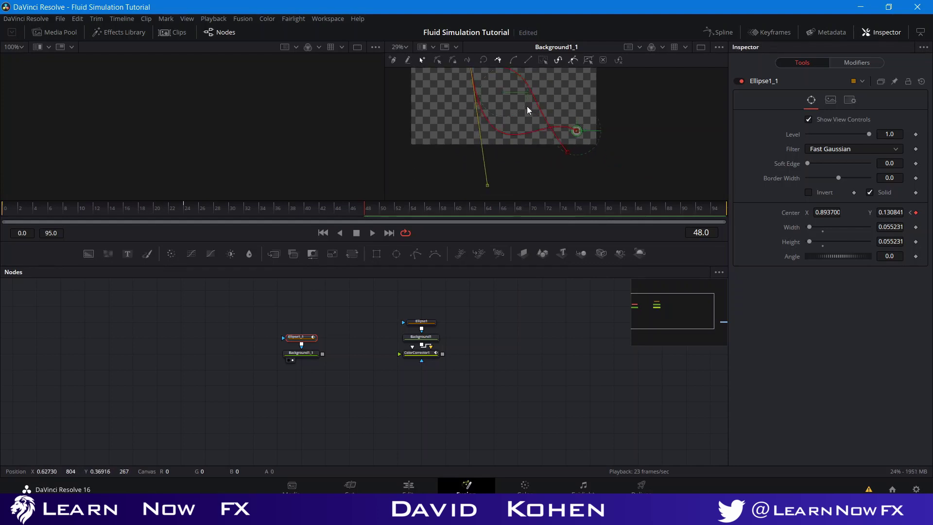
{"action": "left_click", "coordinate": [552, 132]}
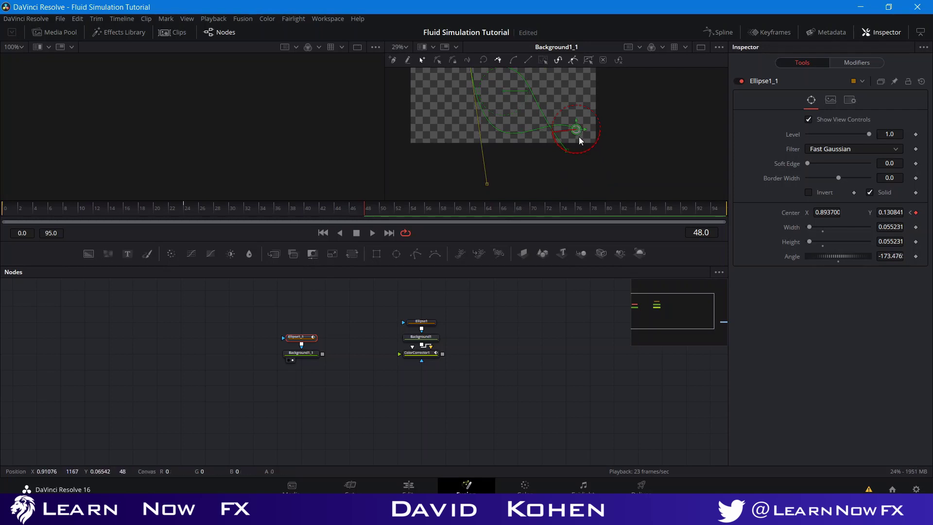
{"action": "key", "text": "ctrl+z"}
{"action": "left_click_drag", "start_coordinate": [544, 91], "coordinate": [627, 162]}
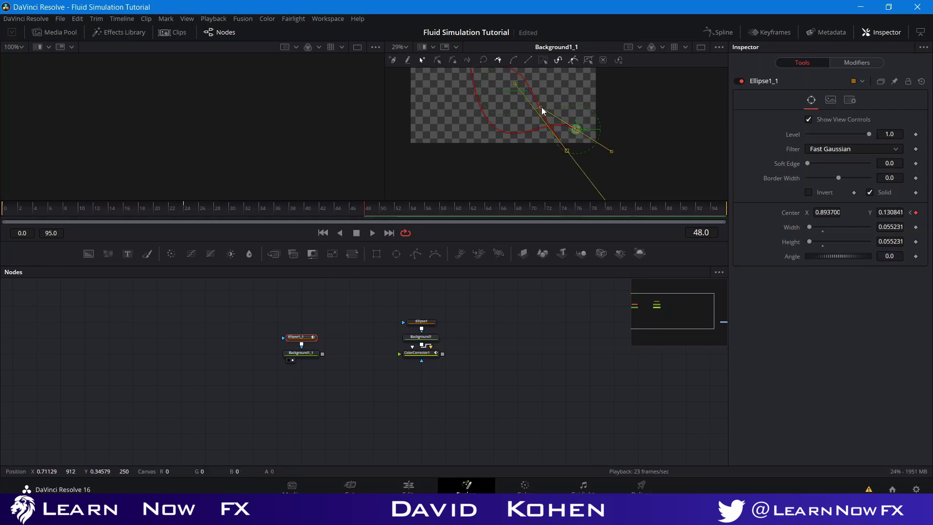
{"action": "left_click_drag", "start_coordinate": [543, 107], "coordinate": [541, 70]}
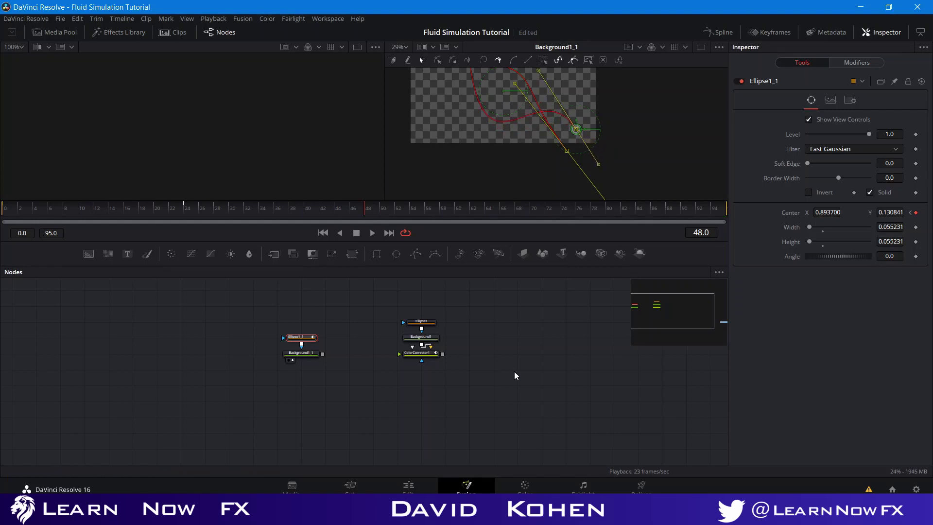
{"action": "left_click", "coordinate": [526, 354]}
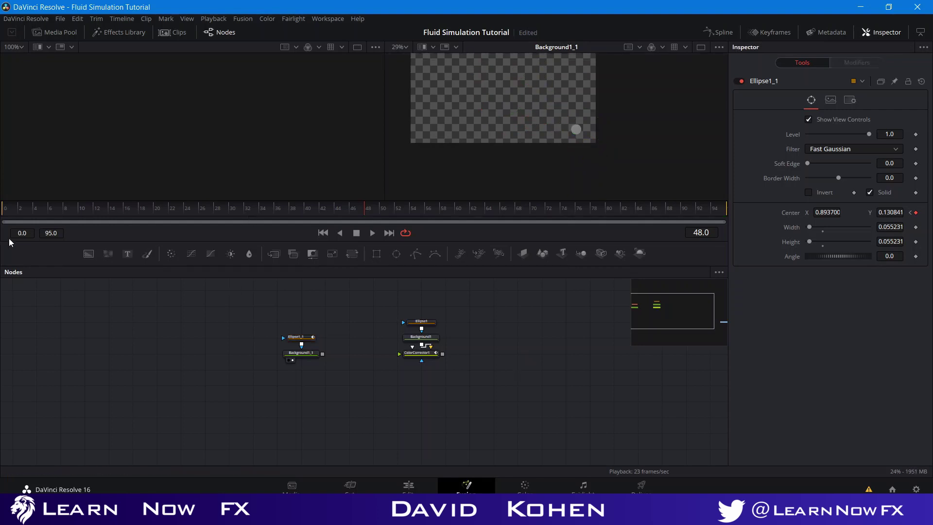
{"action": "left_click", "coordinate": [21, 214]}
{"action": "key", "text": "space"}
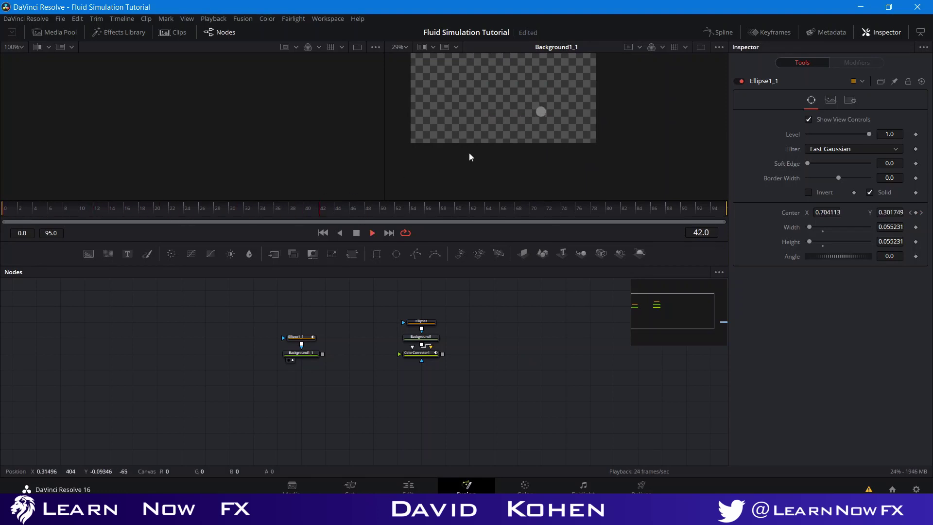
- Keyframe Ellipse1_1's center at about 0.726, 0.911, near the canvas's upper edge, at frame 72
{"action": "left_click", "coordinate": [366, 209]}
{"action": "left_click", "coordinate": [545, 212]}
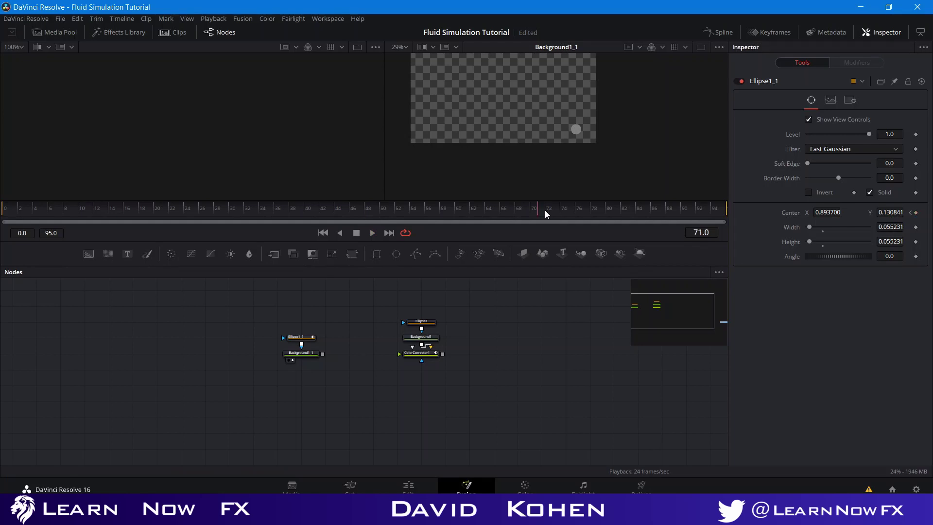
{"action": "left_click", "coordinate": [307, 341]}
{"action": "left_click_drag", "start_coordinate": [574, 133], "coordinate": [556, 78]}
{"action": "mouse_move", "coordinate": [550, 119]}
{"action": "left_mouse_down"}
{"action": "mouse_move", "coordinate": [557, 156]}
{"action": "mouse_move", "coordinate": [567, 159]}
{"action": "mouse_move", "coordinate": [562, 129]}
{"action": "left_mouse_up"}
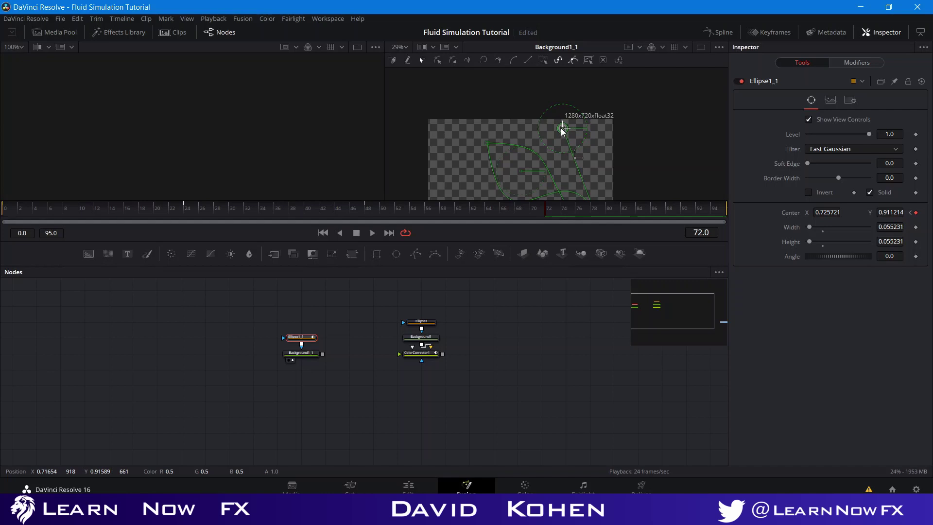
{"action": "left_click", "coordinate": [568, 348]}
- Bend Ellipse1_1's motion path between frames 48 and 72 outward to the right with the frame 72 point's handles
{"action": "left_click", "coordinate": [308, 337]}
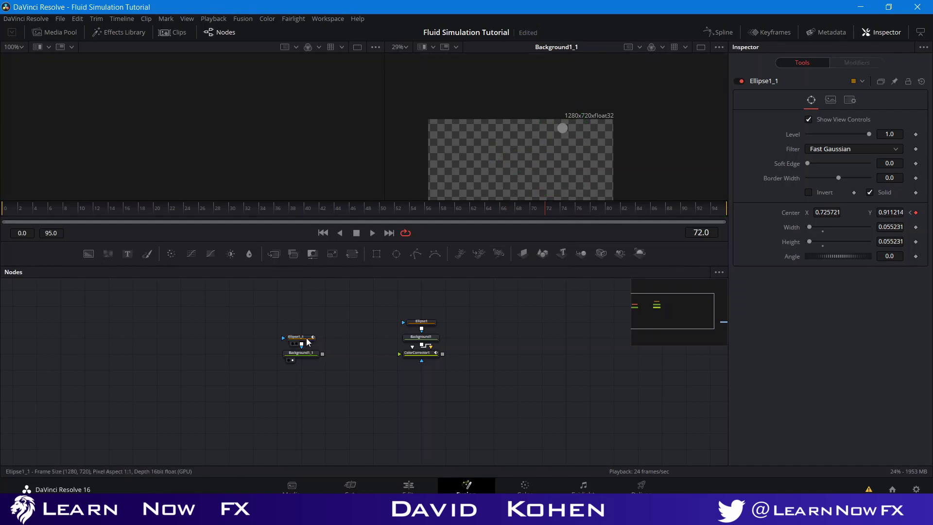
{"action": "left_click", "coordinate": [562, 128]}
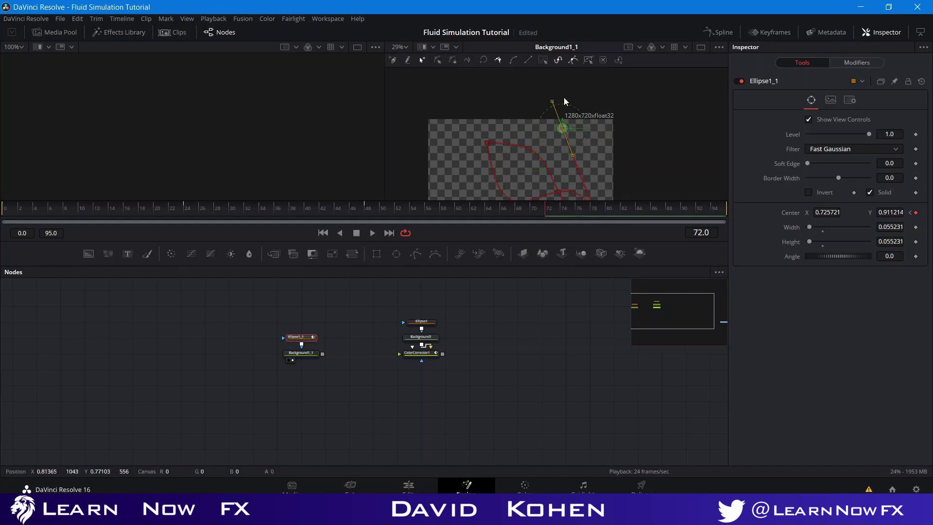
{"action": "left_click_drag", "start_coordinate": [553, 104], "coordinate": [478, 118]}
{"action": "left_click_drag", "start_coordinate": [636, 167], "coordinate": [624, 100]}
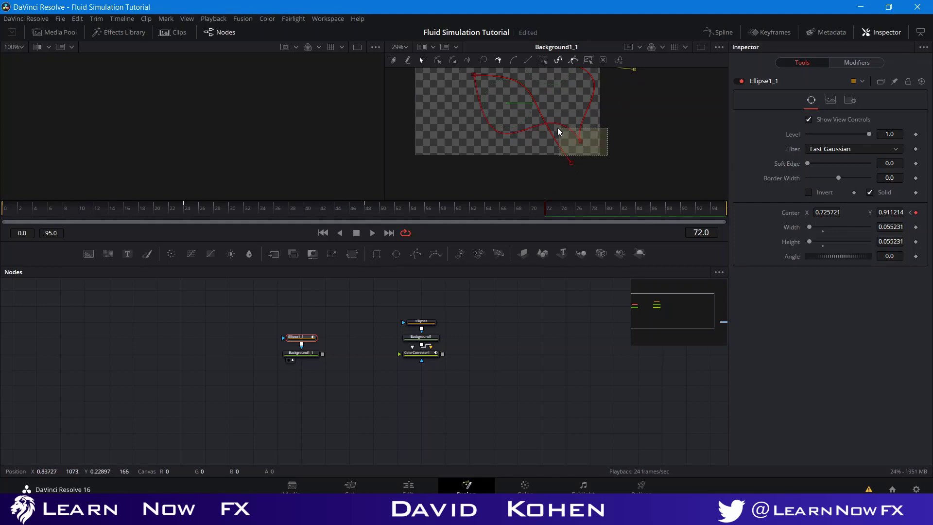
- Reshape the motion path at the frame 48 point, pulling its incoming handle close to the point
{"action": "left_click", "coordinate": [581, 142]}
{"action": "mouse_move", "coordinate": [574, 116]}
{"action": "left_mouse_down"}
{"action": "mouse_move", "coordinate": [588, 112]}
{"action": "mouse_move", "coordinate": [567, 113]}
{"action": "left_mouse_up"}
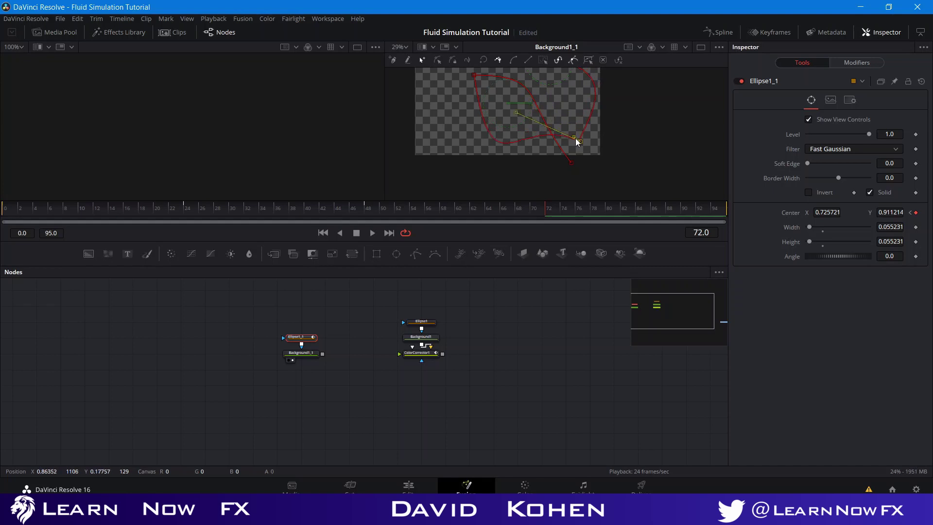
{"action": "left_click_drag", "start_coordinate": [573, 134], "coordinate": [521, 133]}
{"action": "left_click", "coordinate": [500, 117]}
{"action": "left_click", "coordinate": [574, 140]}
{"action": "left_click_drag", "start_coordinate": [513, 129], "coordinate": [575, 144]}
{"action": "left_click", "coordinate": [537, 376]}
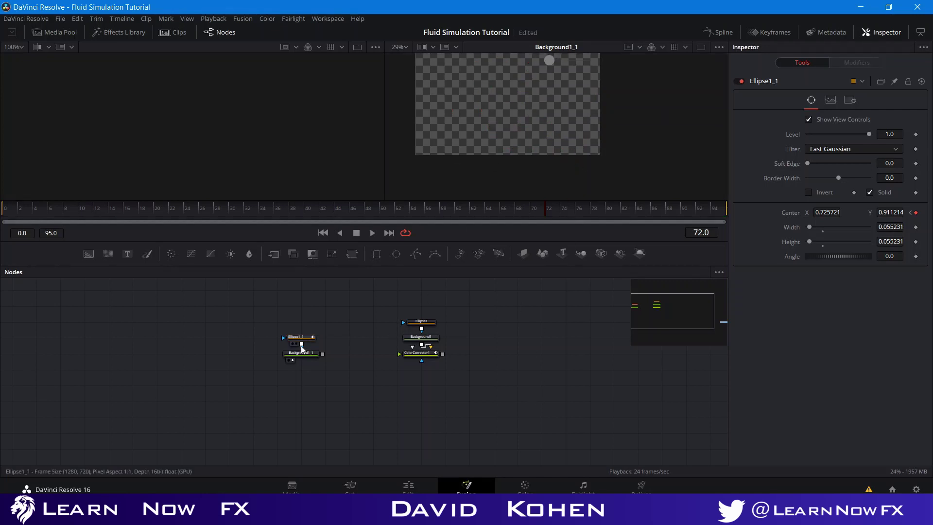
- Adjust the frame 24 point's lower handle to round the motion path between frames 24 and 48
{"action": "left_click_drag", "start_coordinate": [444, 74], "coordinate": [482, 130]}
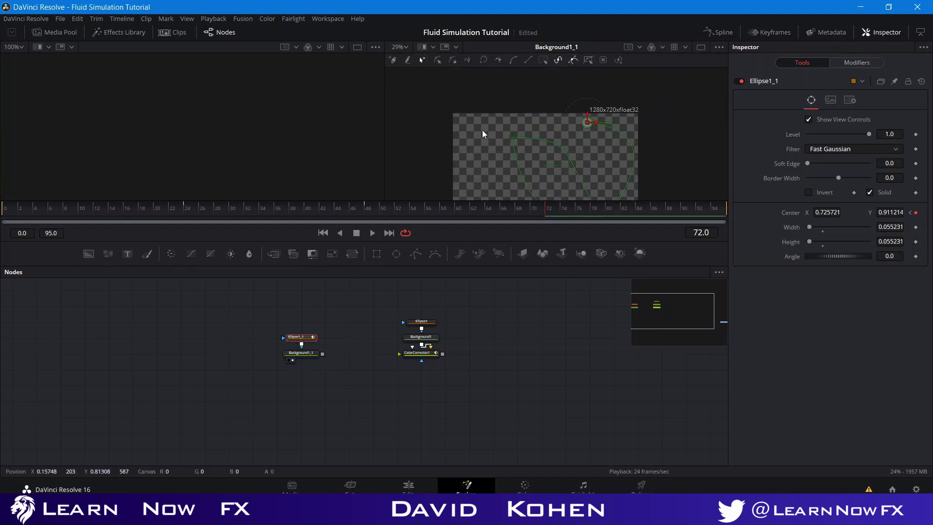
{"action": "left_click_drag", "start_coordinate": [586, 139], "coordinate": [524, 136]}
{"action": "left_click_drag", "start_coordinate": [534, 197], "coordinate": [563, 138]}
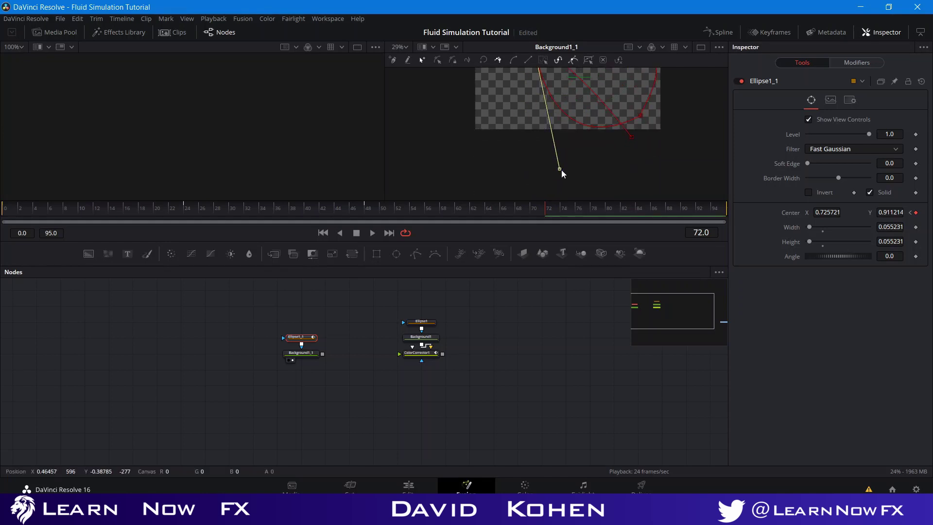
{"action": "mouse_move", "coordinate": [561, 170]}
{"action": "left_mouse_down"}
{"action": "mouse_move", "coordinate": [547, 116]}
{"action": "mouse_move", "coordinate": [568, 196]}
{"action": "mouse_move", "coordinate": [553, 184]}
{"action": "left_mouse_up"}
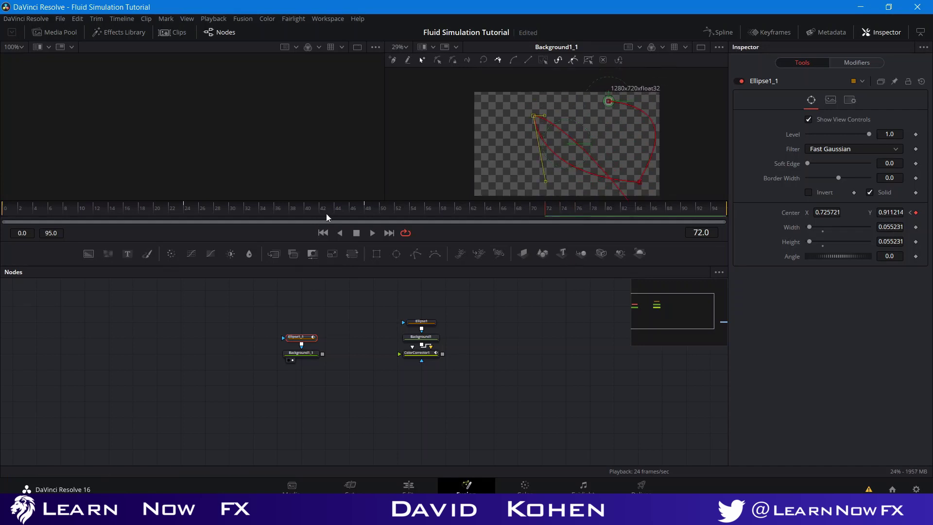
- Keyframe Ellipse1_1's center off the canvas's lower-left corner at about -0.114, -0.112 at frame 95, and save the project
{"action": "key", "text": "space"}
{"action": "key", "text": "space"}
{"action": "left_click_drag", "start_coordinate": [496, 177], "coordinate": [514, 152]}
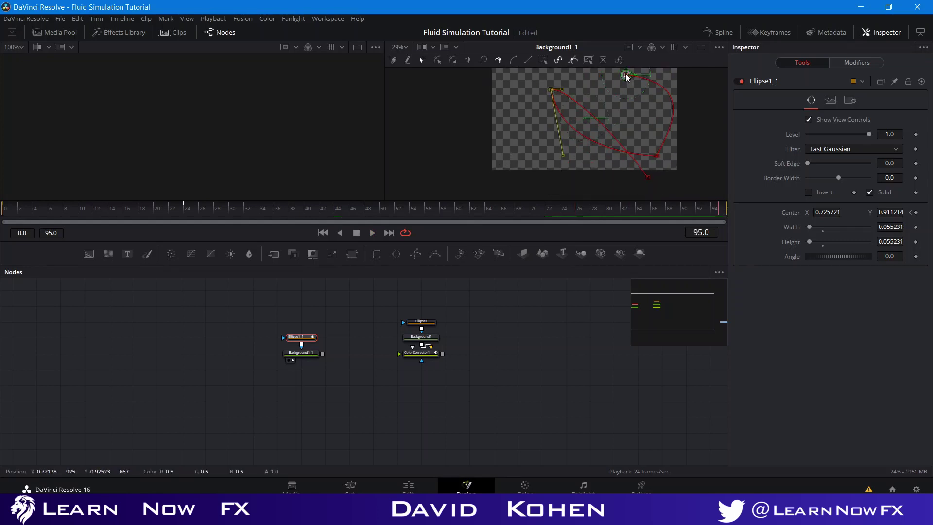
{"action": "left_click_drag", "start_coordinate": [626, 76], "coordinate": [470, 182]}
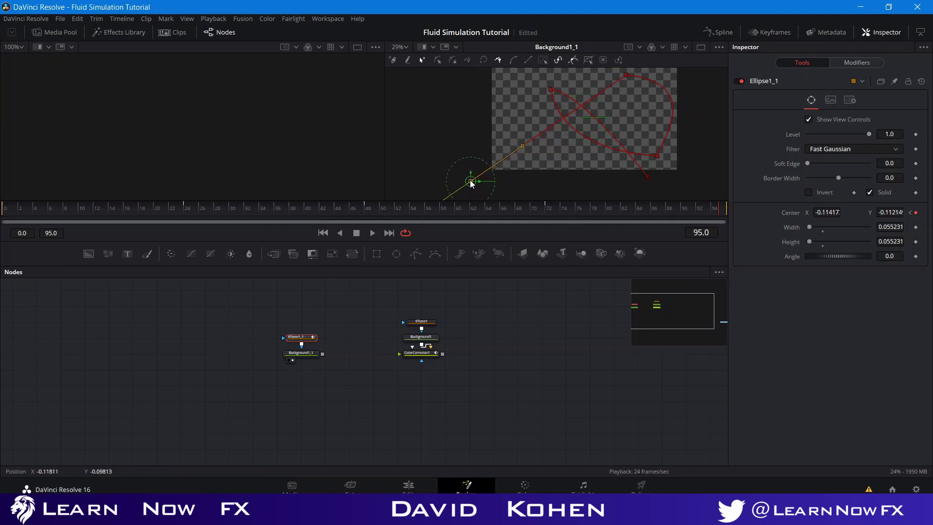
{"action": "key", "text": "ctrl+s"}
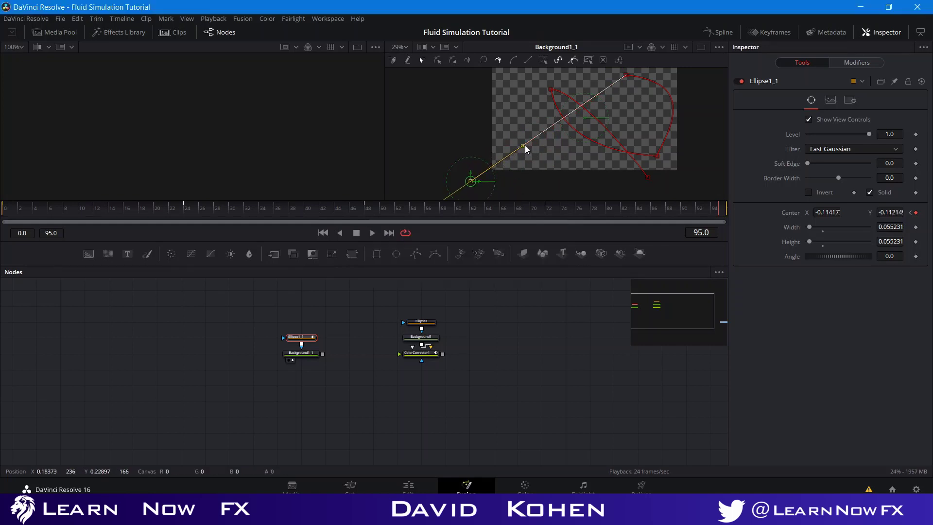
- Bend Ellipse1_1's motion path between frames 72 and 95 into an arc with the handles at both points
{"action": "left_click_drag", "start_coordinate": [524, 145], "coordinate": [518, 22]}
{"action": "left_click_drag", "start_coordinate": [510, 148], "coordinate": [480, 184]}
{"action": "scroll", "coordinate": [485, 101], "scroll_direction": "down", "scroll_amount": 2}
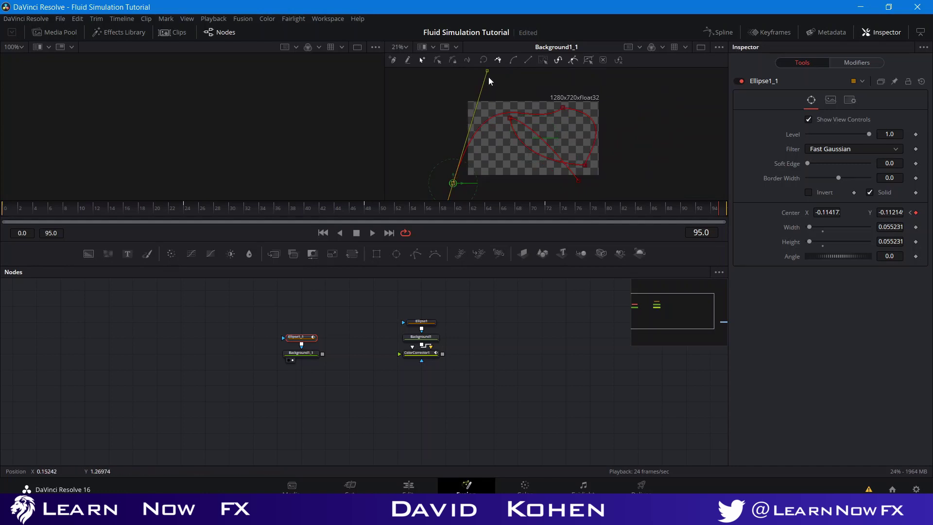
{"action": "left_click_drag", "start_coordinate": [488, 69], "coordinate": [494, 101]}
{"action": "left_click_drag", "start_coordinate": [549, 94], "coordinate": [624, 115]}
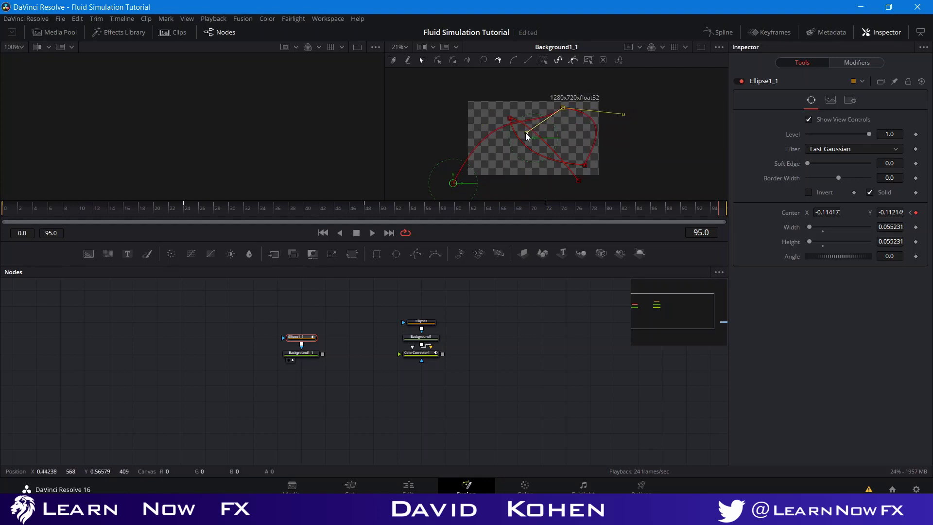
{"action": "left_click_drag", "start_coordinate": [526, 132], "coordinate": [506, 127]}
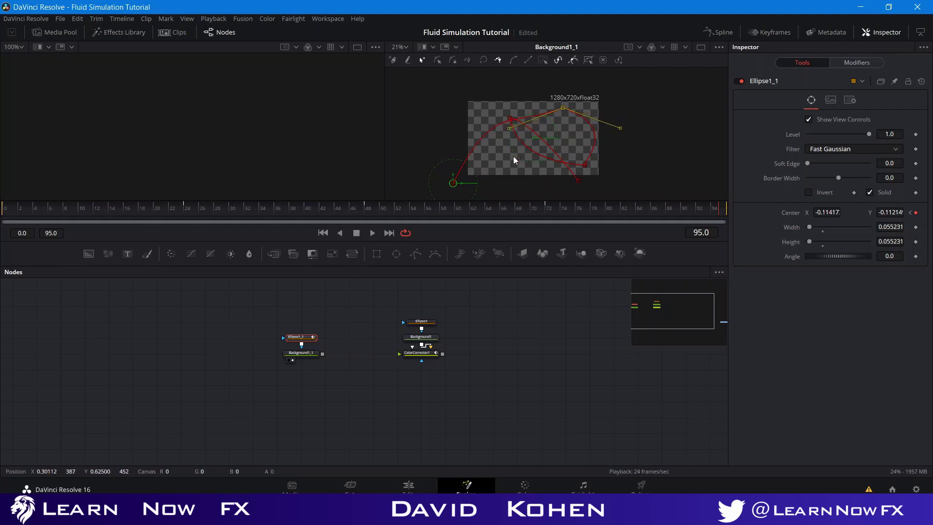
{"action": "left_click", "coordinate": [578, 322]}
- Play Ellipse1_1's animation from frame 0 and open the Spline editor
{"action": "left_click_drag", "start_coordinate": [211, 200], "coordinate": [3, 218]}
{"action": "key", "text": "space"}
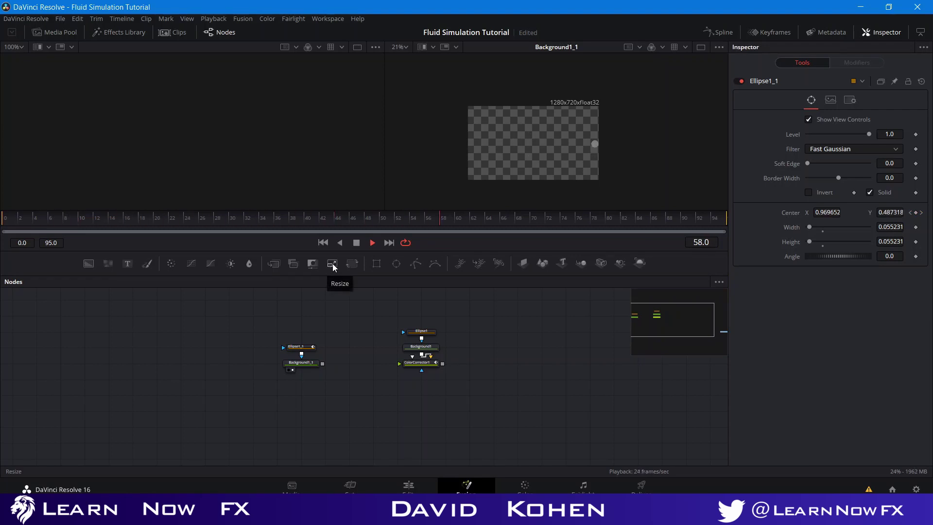
{"action": "key", "text": "space"}
{"action": "left_click", "coordinate": [720, 32]}
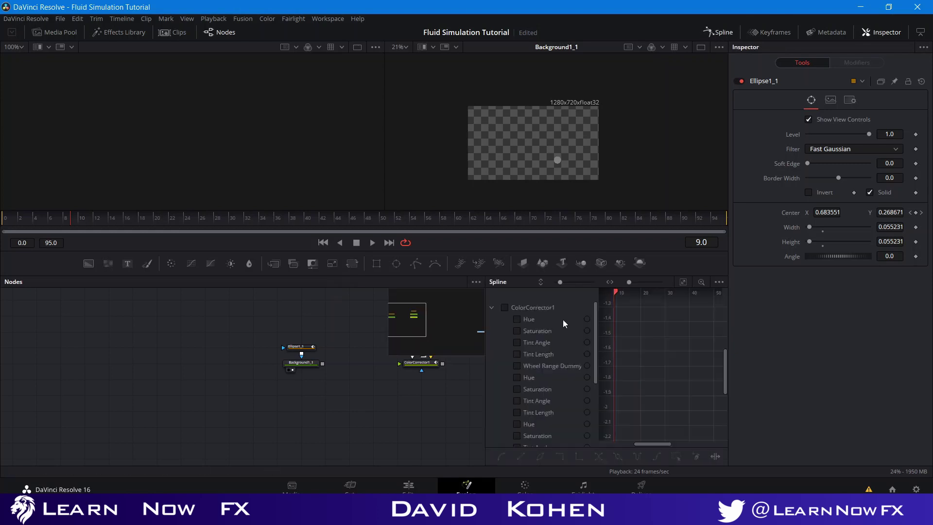
- Display Ellipse1_1's path displacement curve in the Spline editor, smooth all its keyframes, and close the editor
{"action": "left_click_drag", "start_coordinate": [597, 338], "coordinate": [593, 439]}
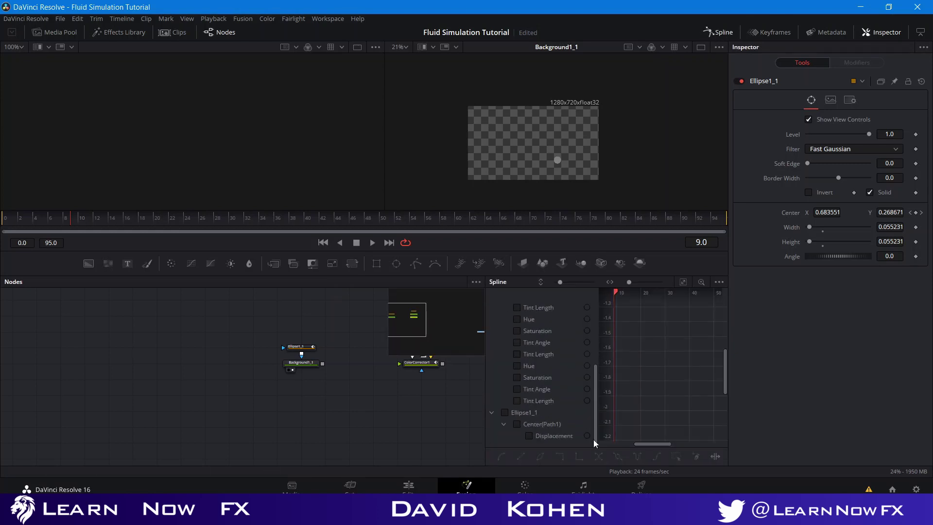
{"action": "left_click", "coordinate": [505, 412]}
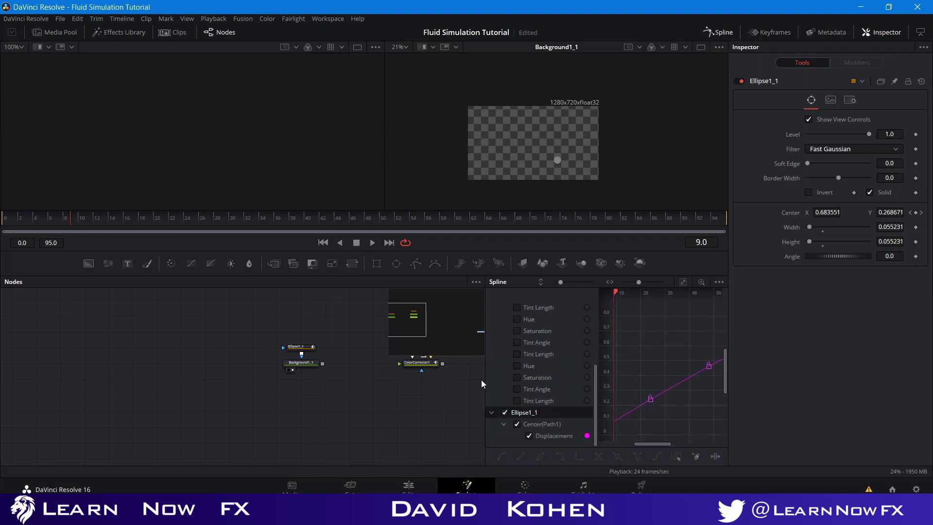
{"action": "left_click_drag", "start_coordinate": [483, 380], "coordinate": [190, 360]}
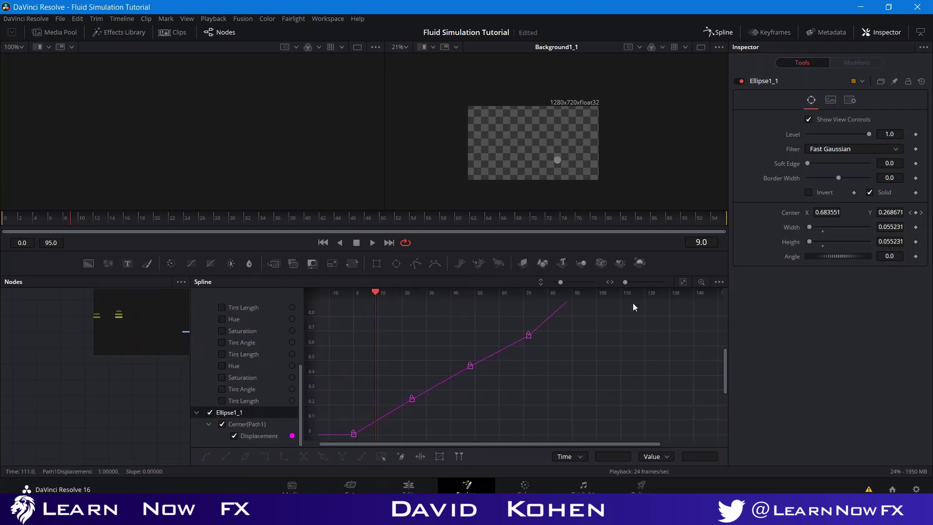
{"action": "left_click", "coordinate": [683, 283]}
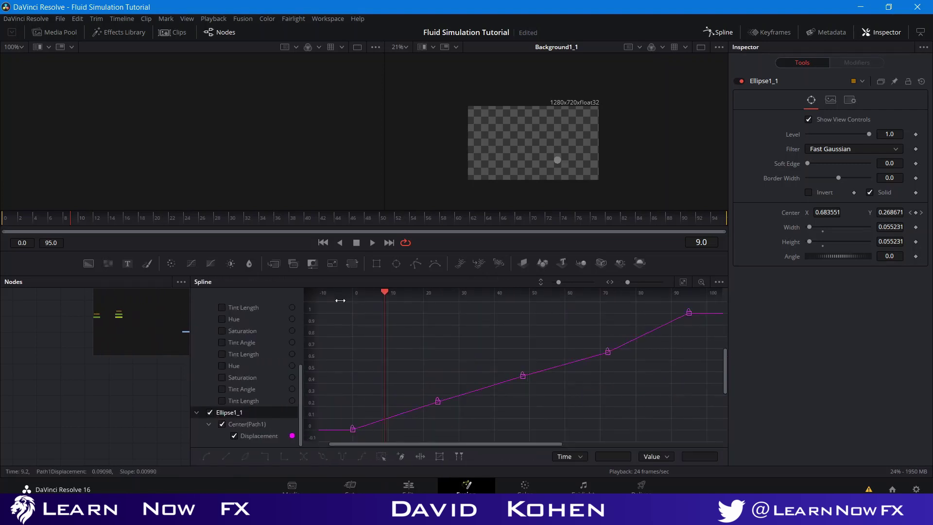
{"action": "left_click_drag", "start_coordinate": [340, 301], "coordinate": [729, 449]}
{"action": "key", "text": "s"}
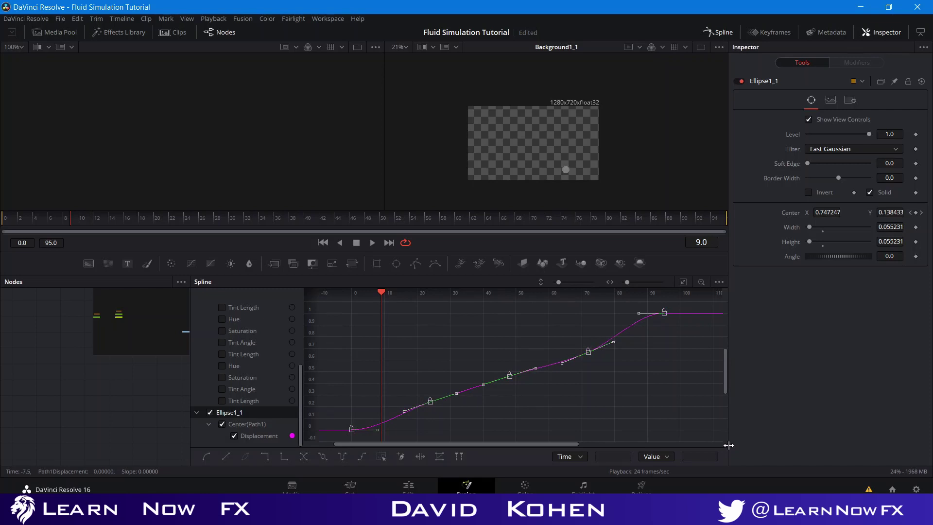
{"action": "left_click", "coordinate": [718, 32]}
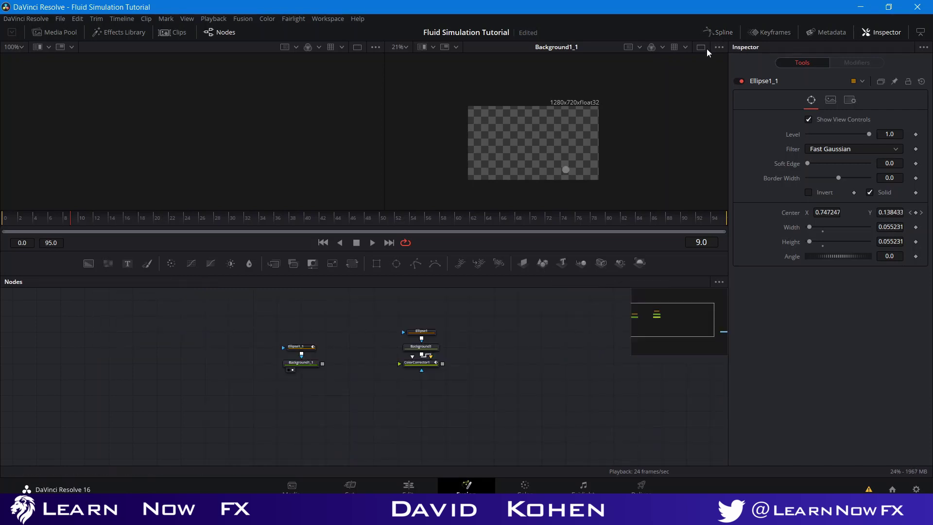
- Play the circle's animation from frame 0 to check the motion, and save the project
{"action": "left_click_drag", "start_coordinate": [410, 221], "coordinate": [1, 223]}
{"action": "key", "text": "space"}
{"action": "key", "text": "space"}
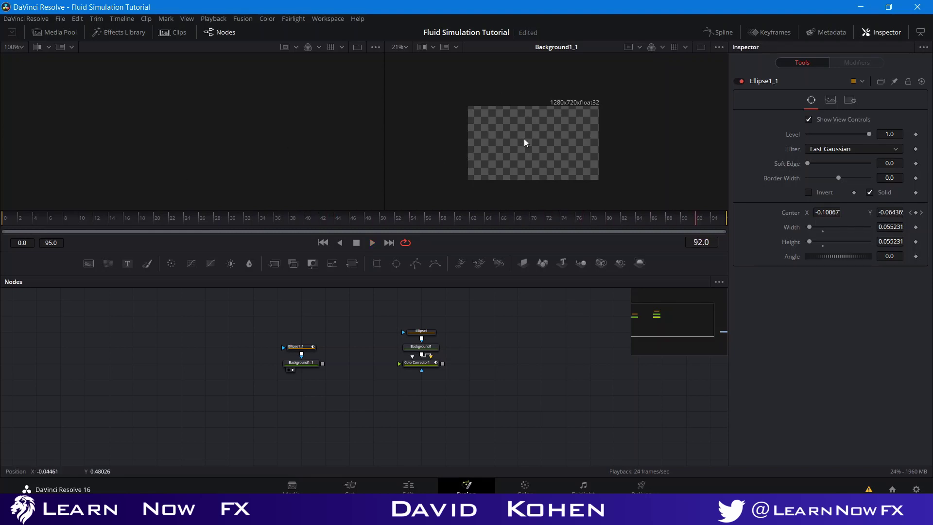
{"action": "scroll", "coordinate": [544, 138], "scroll_direction": "down", "scroll_amount": 1}
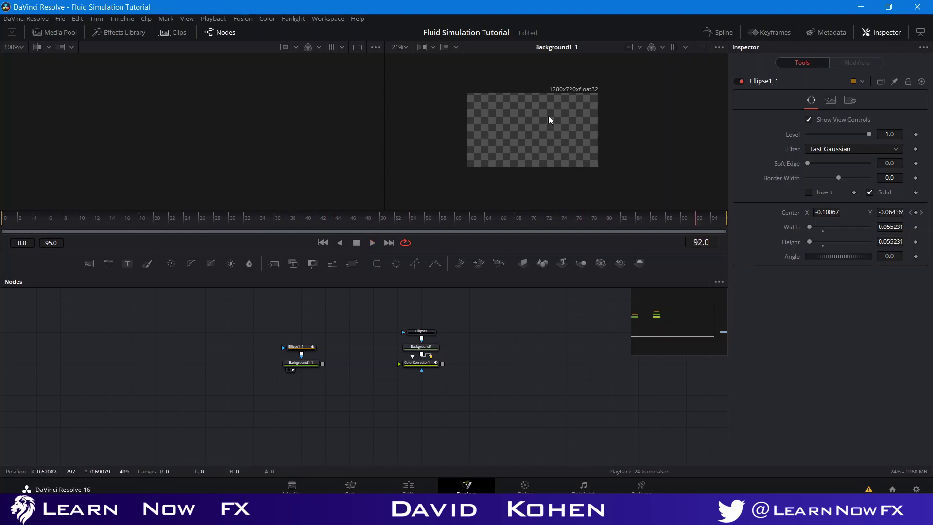
{"action": "key", "text": "ctrl+s"}
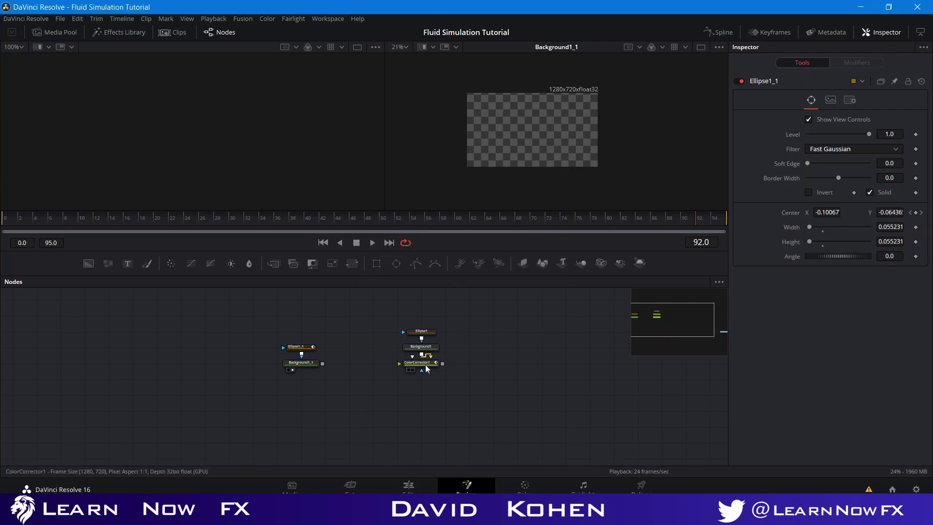
- Add a SprutEmitter node after ColorCorrector1
{"action": "left_click", "coordinate": [424, 364]}
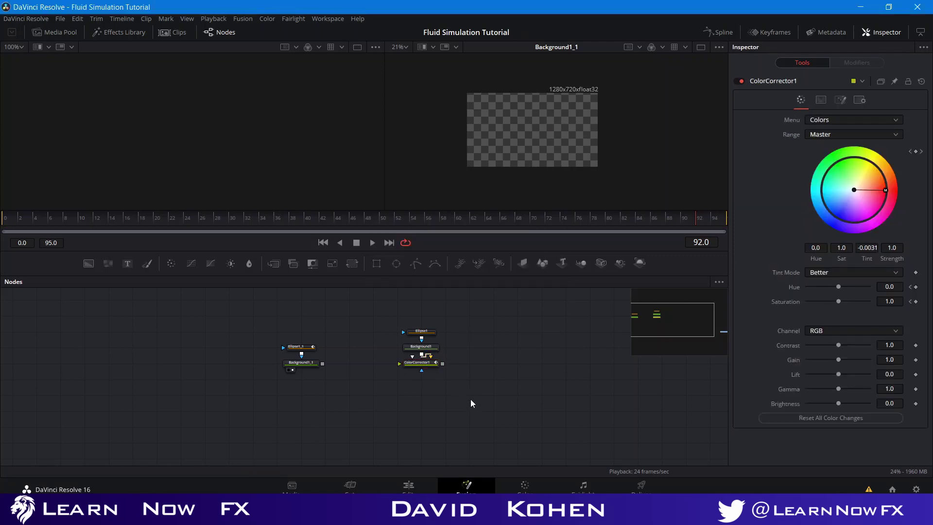
{"action": "key", "text": "shift+space"}
{"action": "left_click", "coordinate": [499, 360]}
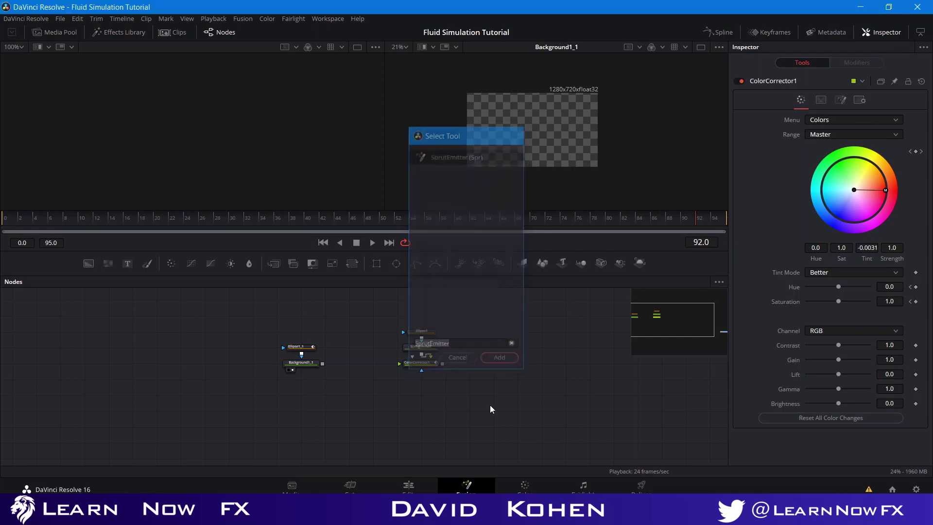
{"action": "left_click_drag", "start_coordinate": [463, 395], "coordinate": [465, 361]}
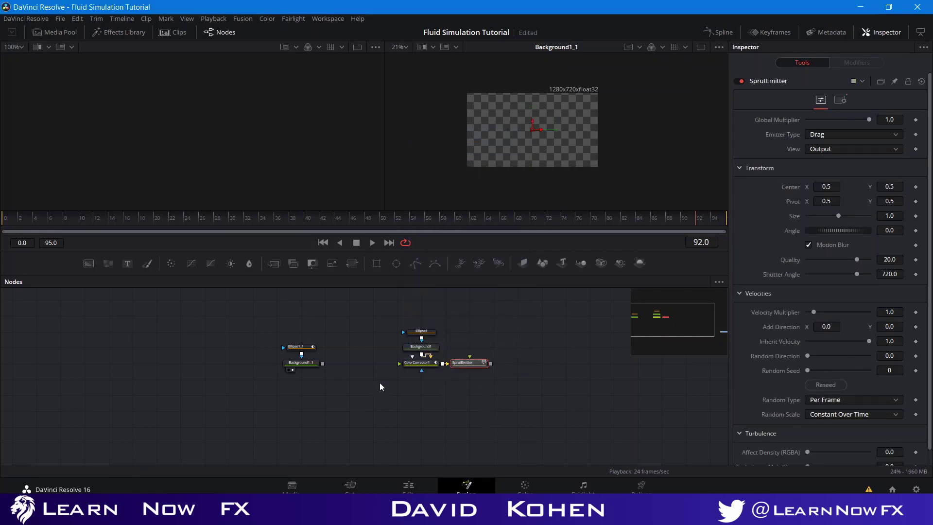
- Drive SprutEmitter's Center with the expression Ellipse1_1.Center so it follows the second circle's path
{"action": "left_click", "coordinate": [302, 347]}
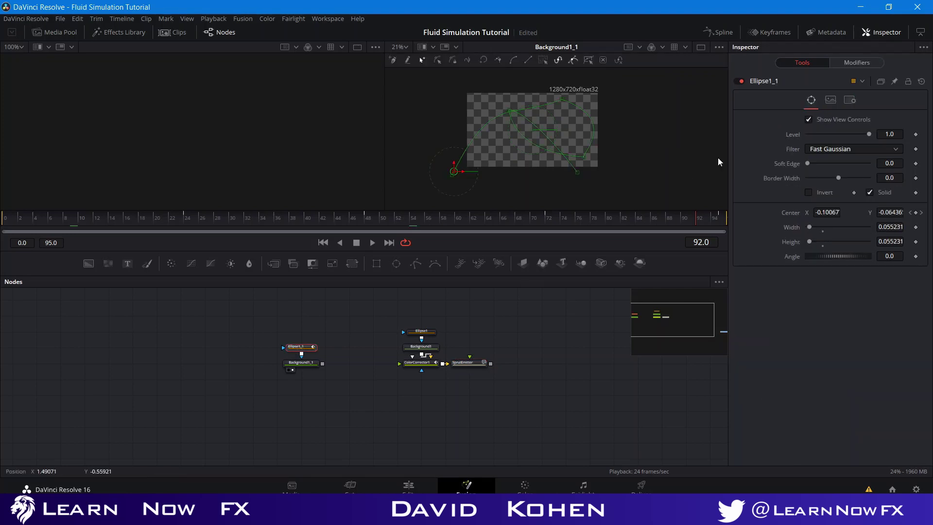
{"action": "left_click", "coordinate": [463, 365]}
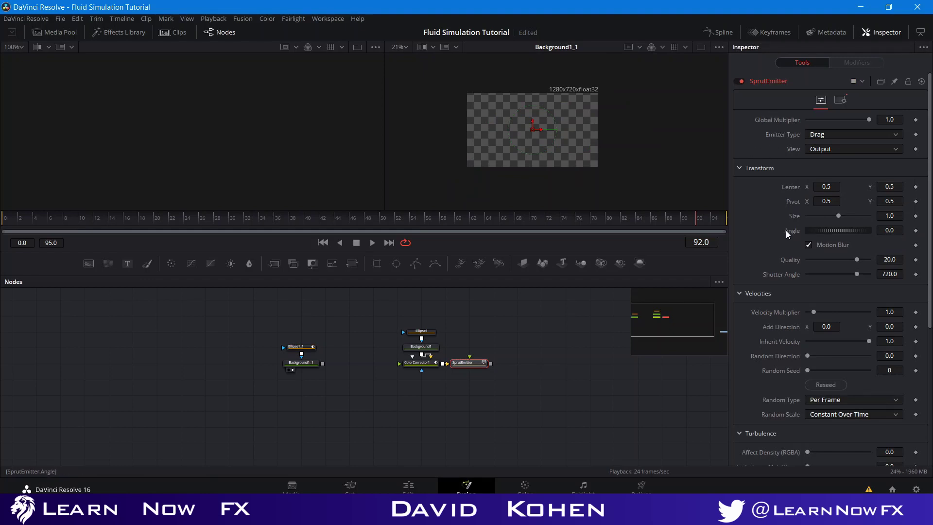
{"action": "right_click", "coordinate": [794, 187]}
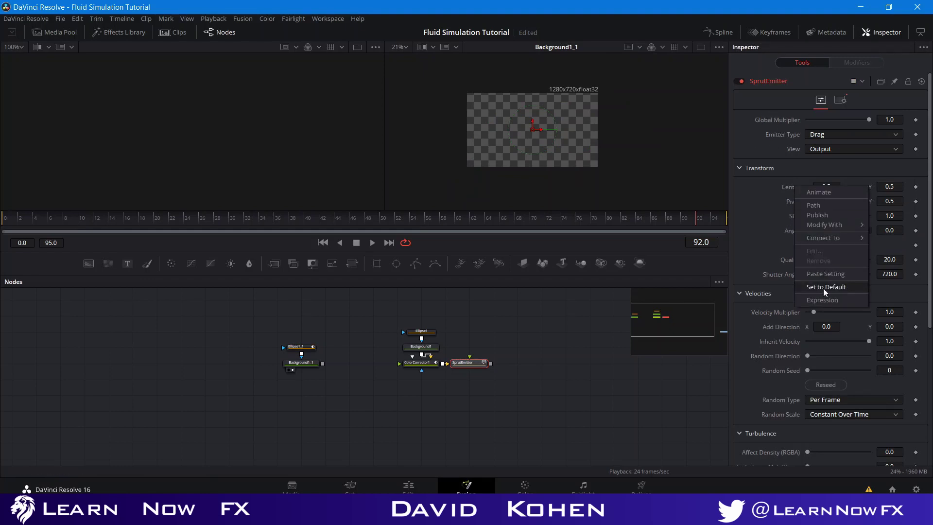
{"action": "left_click", "coordinate": [829, 231]}
{"action": "left_click_drag", "start_coordinate": [809, 201], "coordinate": [795, 407]}
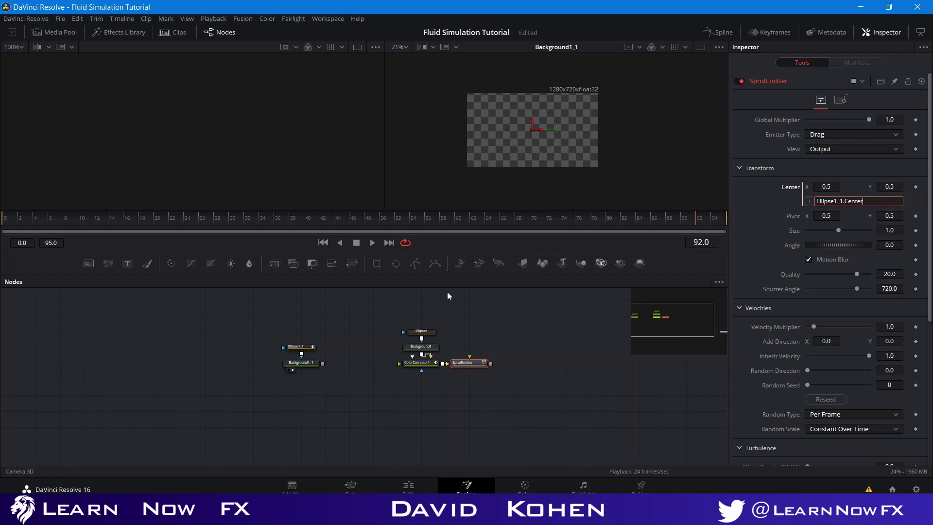
{"action": "left_click", "coordinate": [509, 334]}
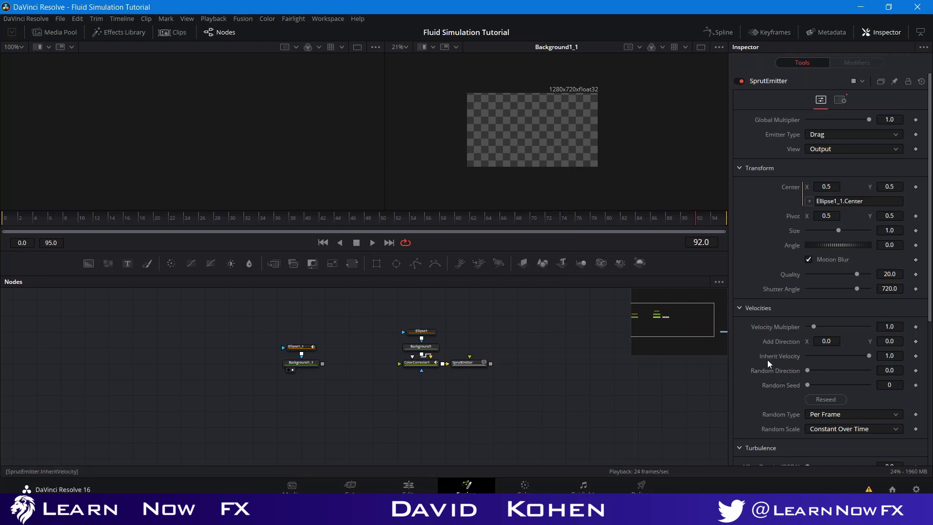
- Set SprutEmitter's Random Type to Per X/Y and its Random Scale to Relative To Velocity
{"action": "scroll", "coordinate": [767, 360], "scroll_direction": "down", "scroll_amount": 5}
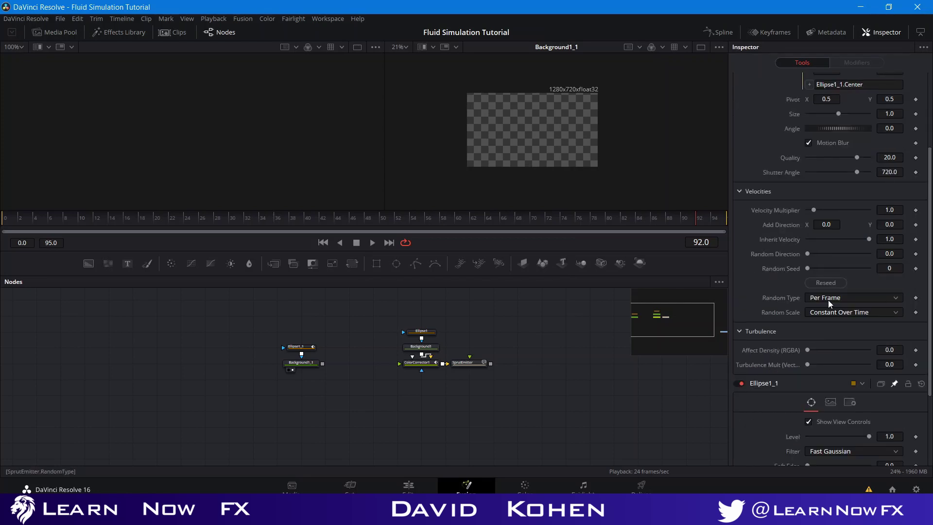
{"action": "left_click", "coordinate": [827, 299]}
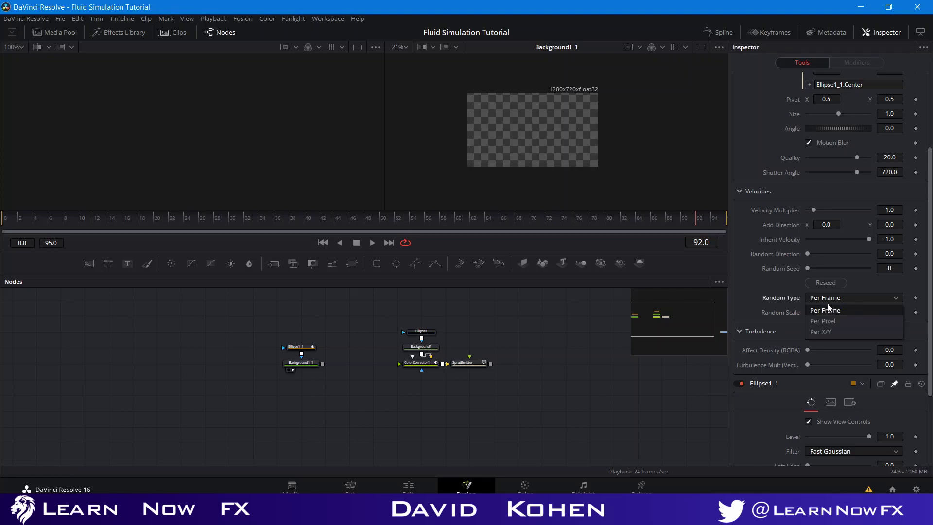
{"action": "left_click", "coordinate": [821, 332]}
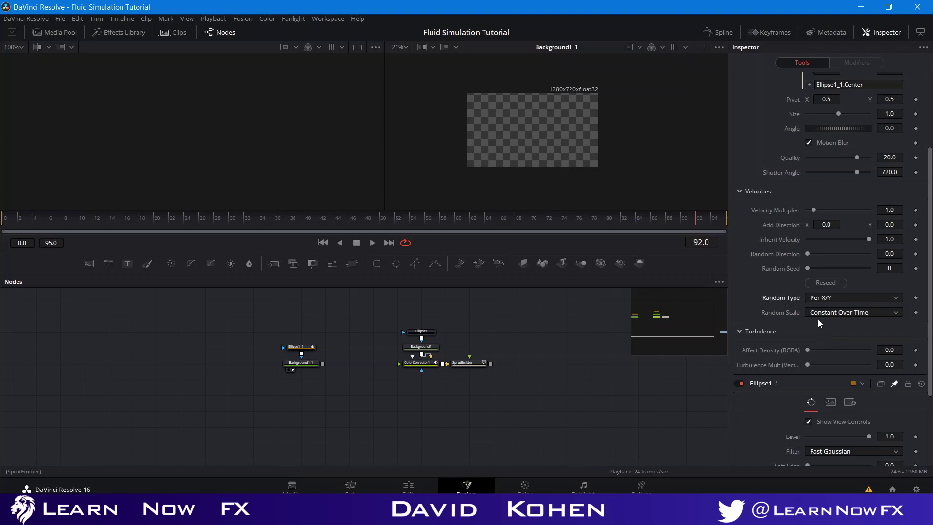
{"action": "left_click", "coordinate": [833, 313]}
{"action": "left_click", "coordinate": [833, 326]}
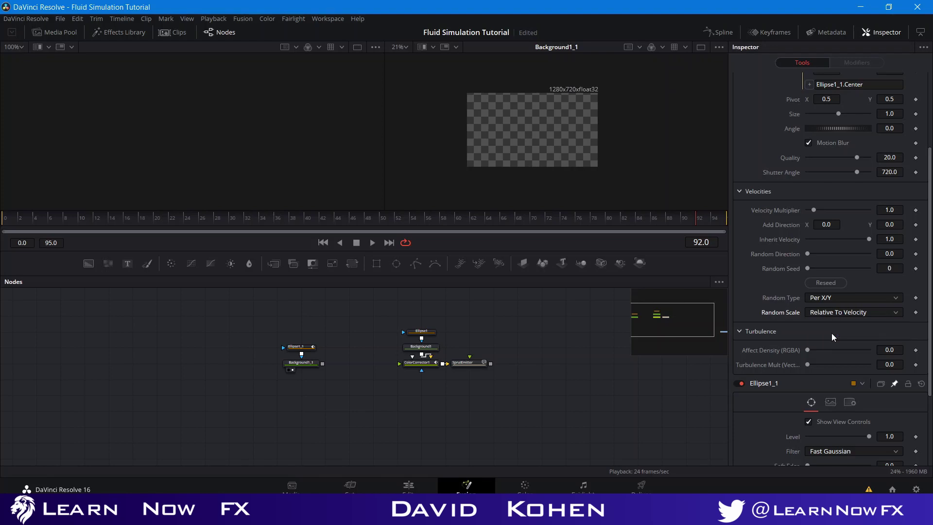
- Set SprutEmitter's Affect Density to 1.0 and Random Direction to 0.874 with a reseeded random seed
{"action": "left_click_drag", "start_coordinate": [806, 350], "coordinate": [870, 350]}
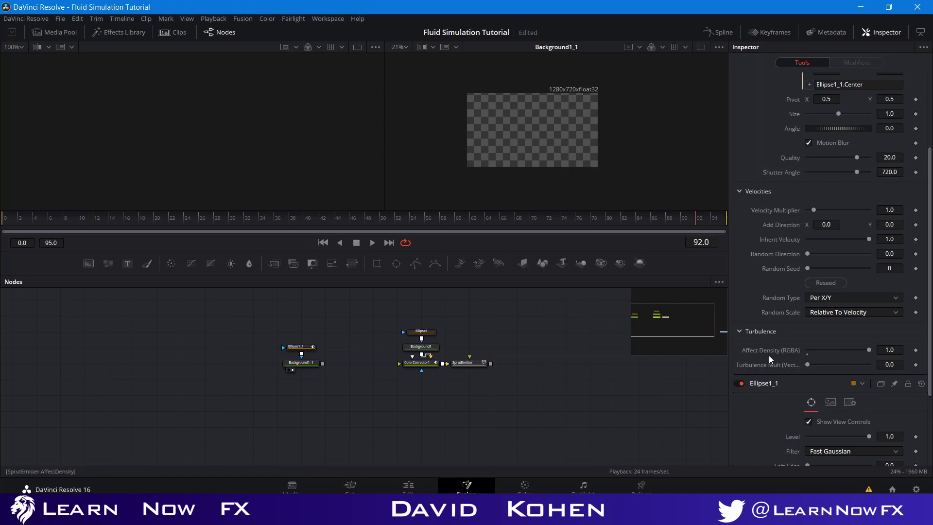
{"action": "scroll", "coordinate": [772, 352], "scroll_direction": "up", "scroll_amount": 2}
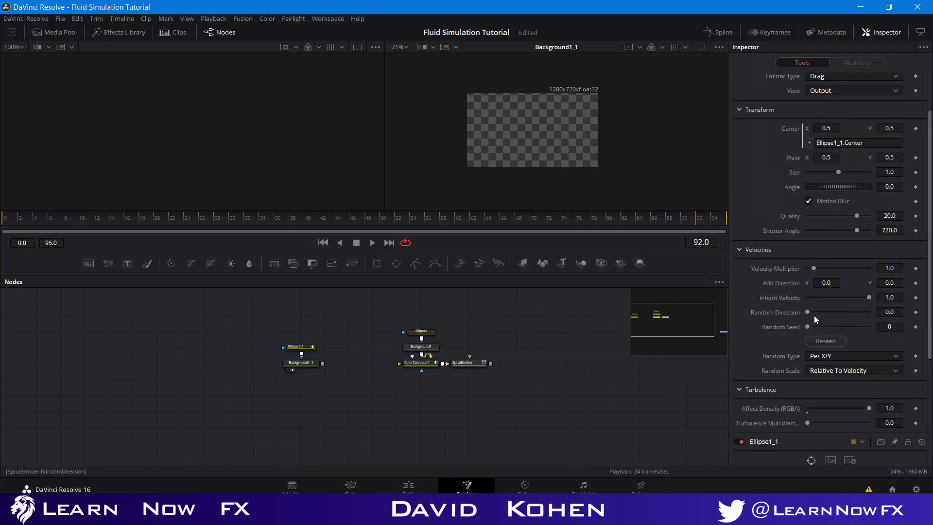
{"action": "left_click_drag", "start_coordinate": [808, 313], "coordinate": [861, 312]}
{"action": "left_click", "coordinate": [833, 341]}
{"action": "scroll", "coordinate": [719, 352], "scroll_direction": "up", "scroll_amount": 2}
{"action": "scroll", "coordinate": [862, 276], "scroll_direction": "up", "scroll_amount": 2}
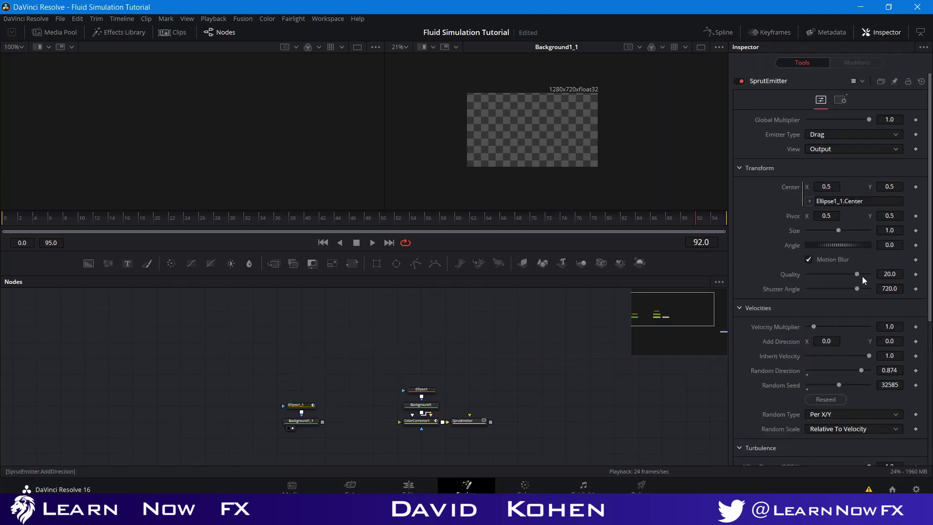
- Add a SprutSolver node and connect SprutEmitter's output to it
{"action": "left_click_drag", "start_coordinate": [530, 338], "coordinate": [477, 307]}
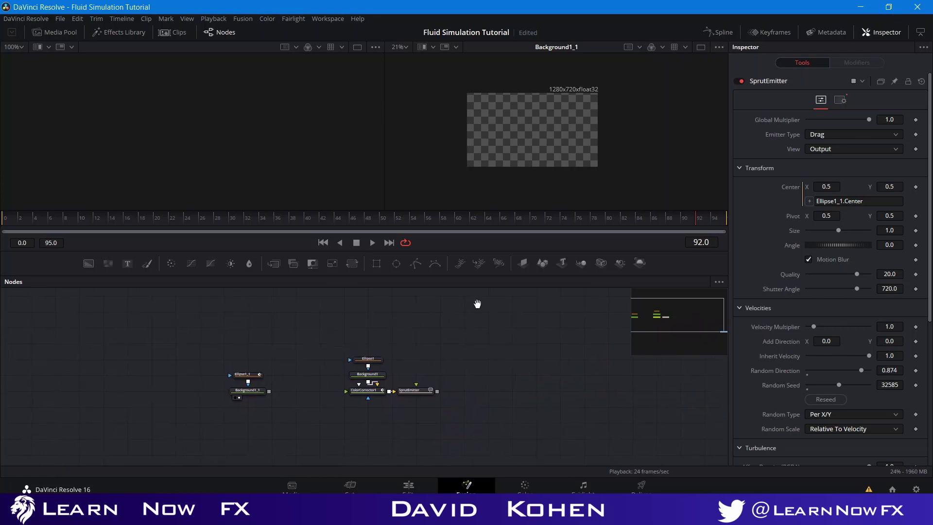
{"action": "key", "text": "shift+space"}
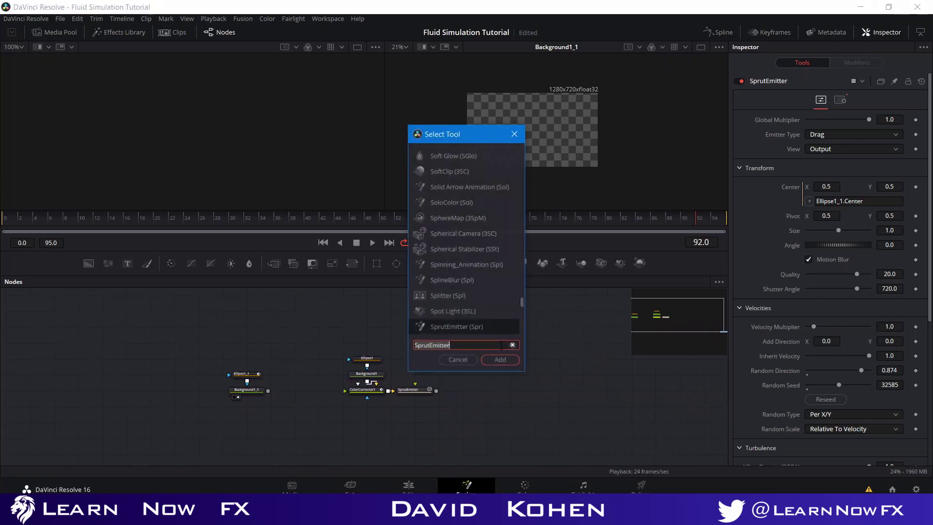
{"action": "type", "text": "spru"}
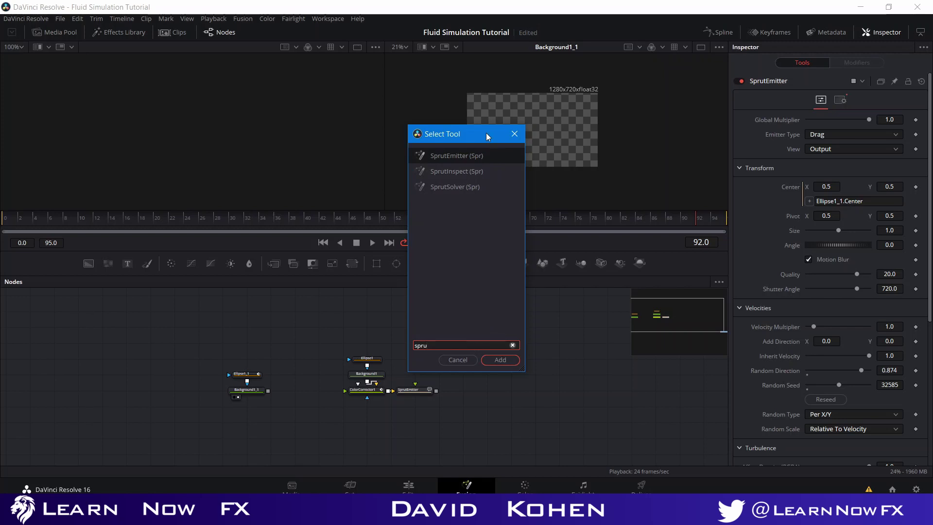
{"action": "left_click", "coordinate": [459, 186]}
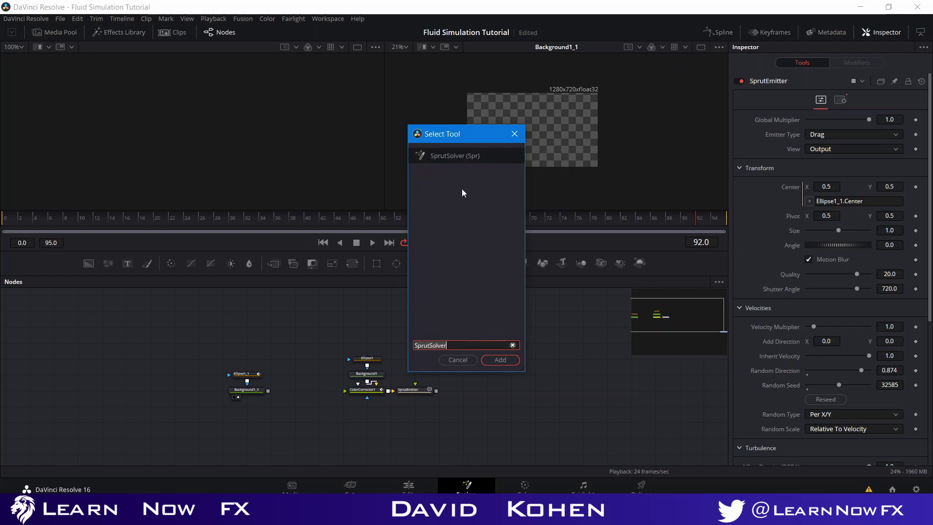
{"action": "left_click", "coordinate": [508, 360]}
{"action": "left_click_drag", "start_coordinate": [494, 382], "coordinate": [476, 411]}
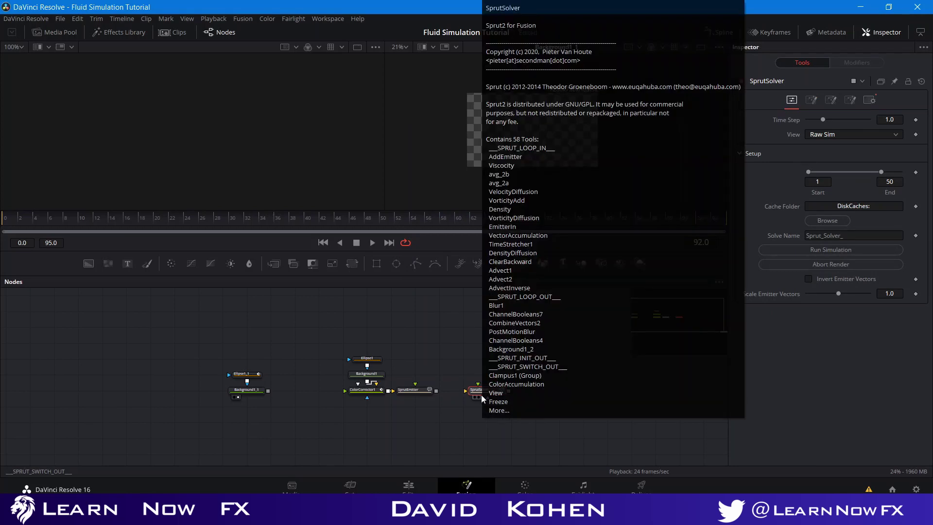
{"action": "left_click_drag", "start_coordinate": [475, 395], "coordinate": [462, 394]}
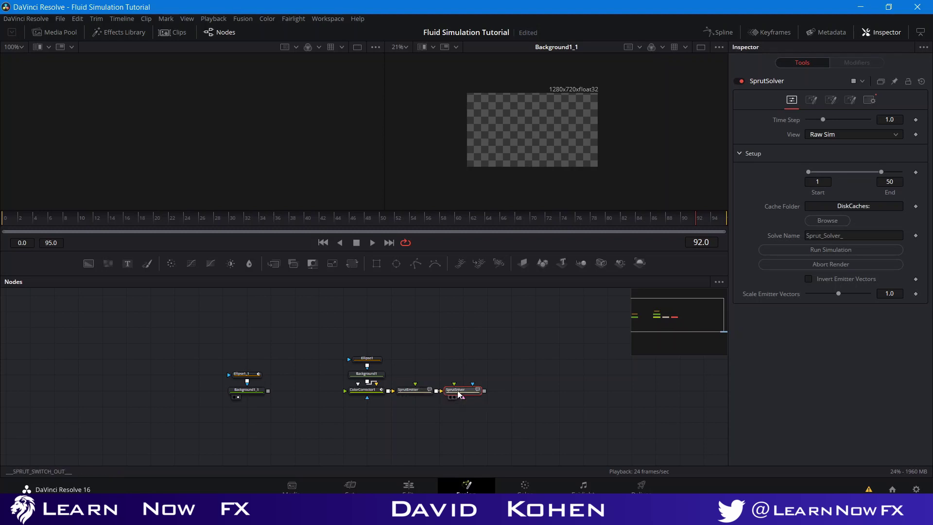
- Set SprutSolver's Time Step to 2 and adjust the start and end frames of its simulation range
{"action": "left_click", "coordinate": [893, 120]}
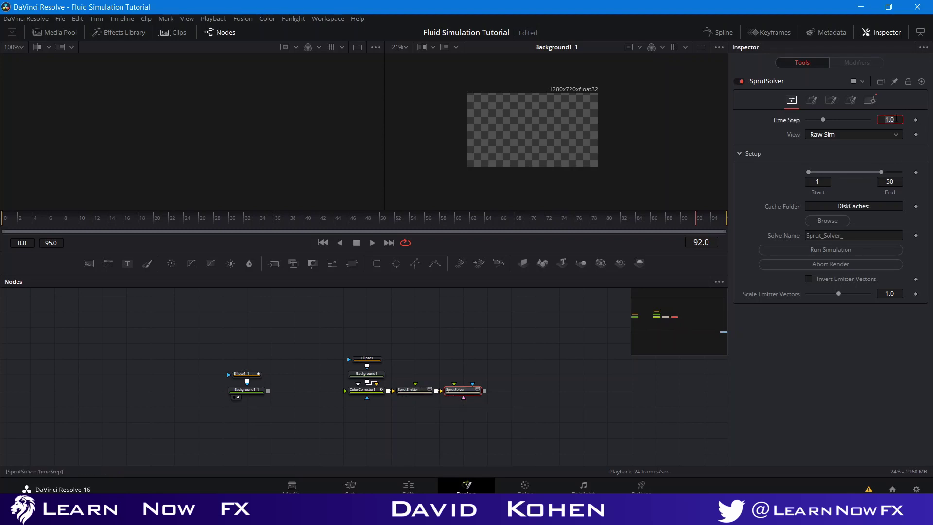
{"action": "type", "text": "2"}
{"action": "key", "text": "Return"}
{"action": "left_click", "coordinate": [896, 175]}
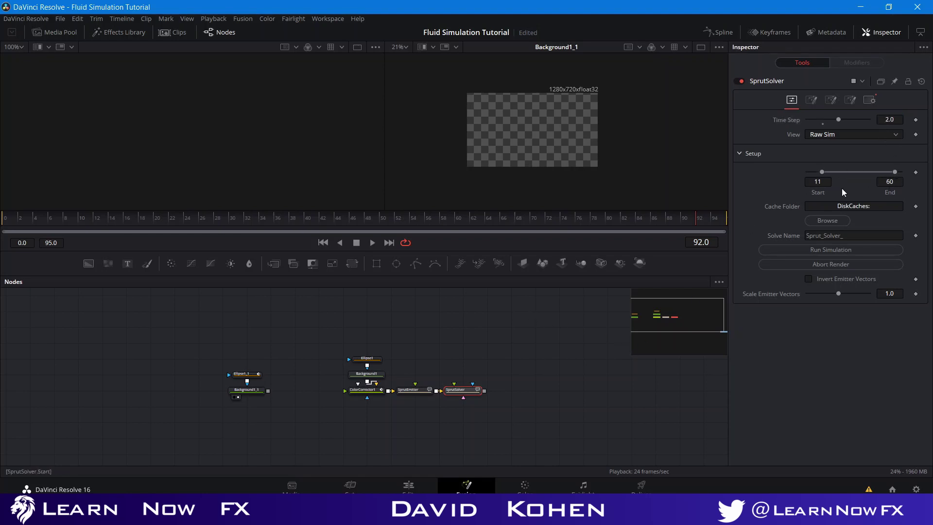
{"action": "left_click", "coordinate": [818, 182]}
{"action": "key", "text": "BackSpace"}
{"action": "key", "text": "Return"}
{"action": "left_click", "coordinate": [892, 182]}
{"action": "key", "text": "Return"}
- Set SprutSolver's viscosity to 54.3, both dissipations to 0.0551, velocity diffusion to 4.346, density diffusion to 4.472 and vorticity diffusion to 4.724
{"action": "left_click", "coordinate": [811, 100]}
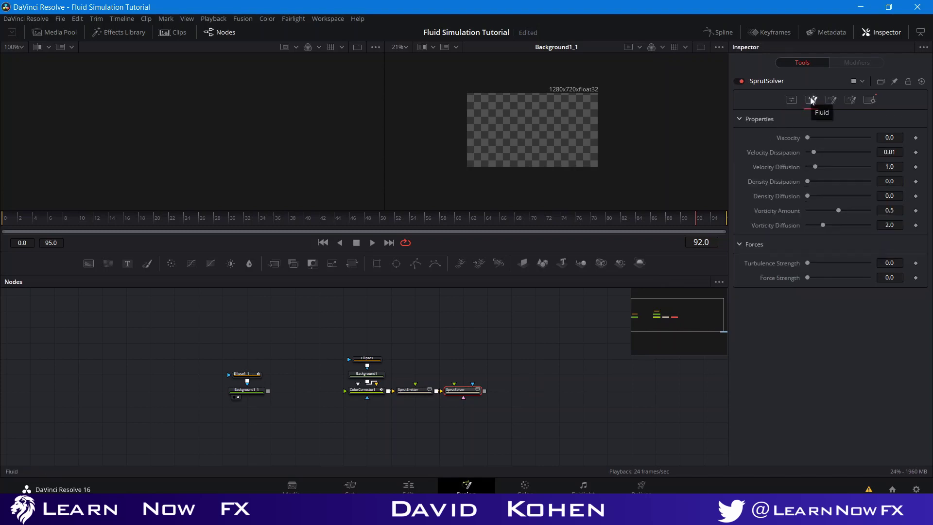
{"action": "left_click_drag", "start_coordinate": [808, 138], "coordinate": [844, 224]}
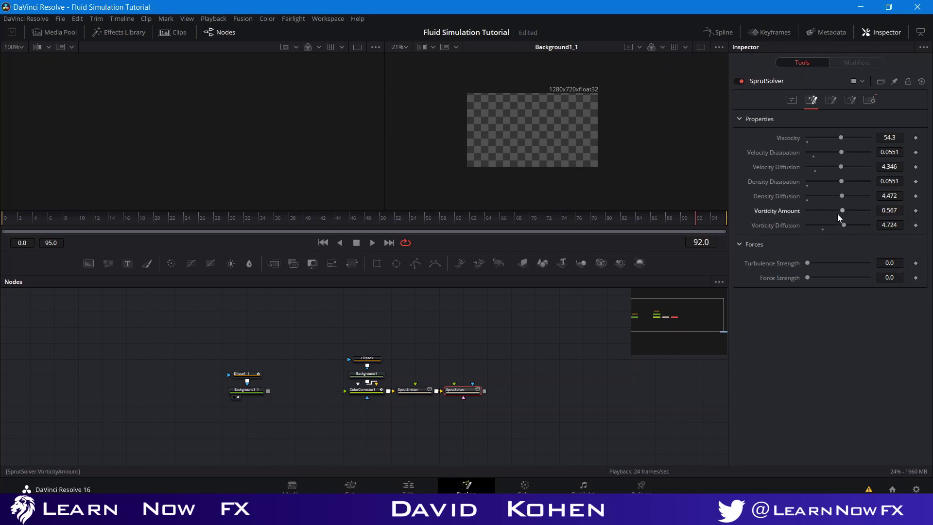
- Set SprutSolver's Vorticity Amount to 0.583 and its Turbulence Strength to 0.488
{"action": "left_click", "coordinate": [838, 215]}
{"action": "left_click_drag", "start_coordinate": [840, 213], "coordinate": [844, 212]}
{"action": "left_click_drag", "start_coordinate": [808, 263], "coordinate": [839, 264]}
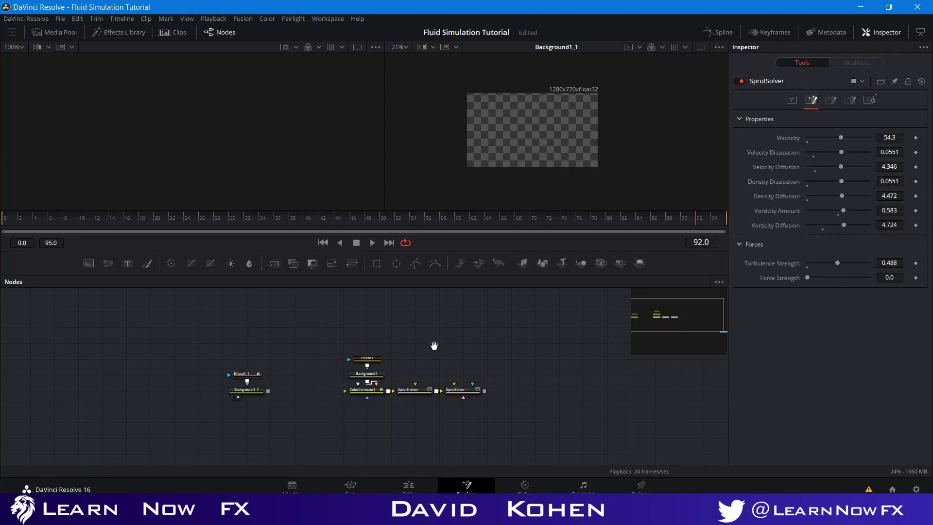
- Add a FastNoise node above SprutEmitter and show it in the viewer
{"action": "left_click_drag", "start_coordinate": [433, 345], "coordinate": [480, 332]}
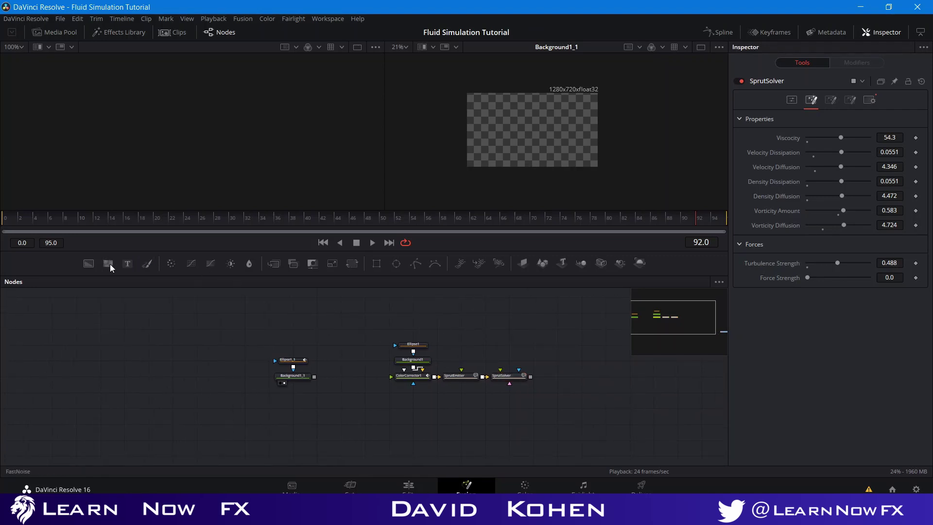
{"action": "left_click_drag", "start_coordinate": [108, 265], "coordinate": [456, 365]}
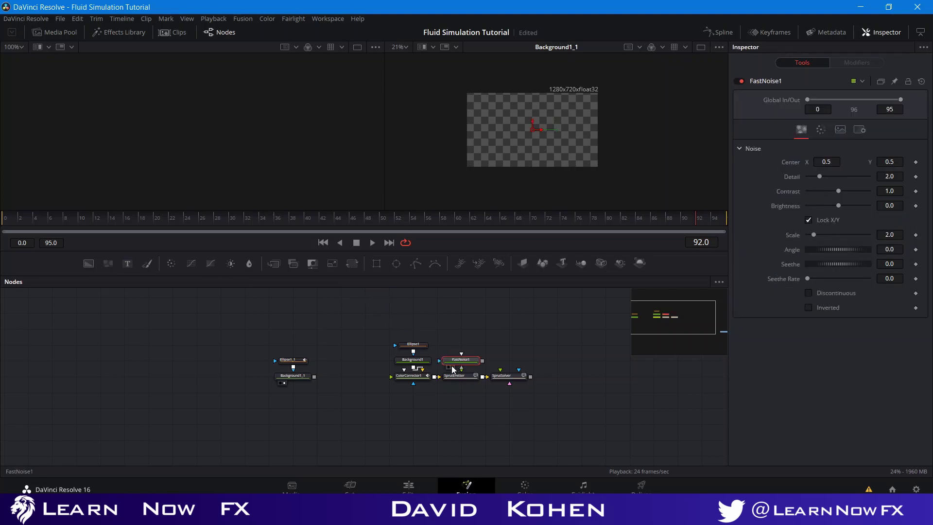
{"action": "left_click", "coordinate": [453, 367]}
- Set FastNoise1's Detail to 5.67, Contrast to 2.02 and Brightness to -1.0
{"action": "left_click_drag", "start_coordinate": [819, 176], "coordinate": [842, 178]}
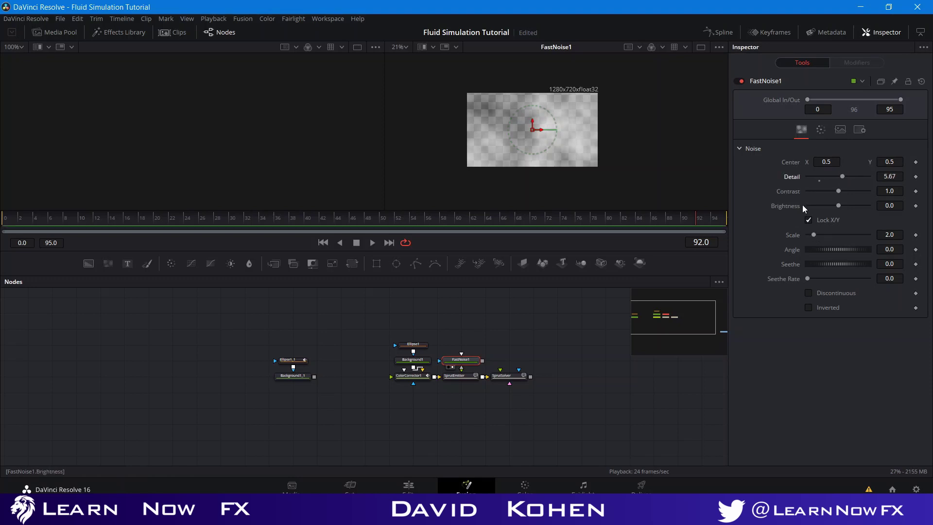
{"action": "left_click", "coordinate": [838, 205]}
{"action": "left_click_drag", "start_coordinate": [821, 214], "coordinate": [847, 193]}
{"action": "left_click_drag", "start_coordinate": [891, 236], "coordinate": [888, 236]}
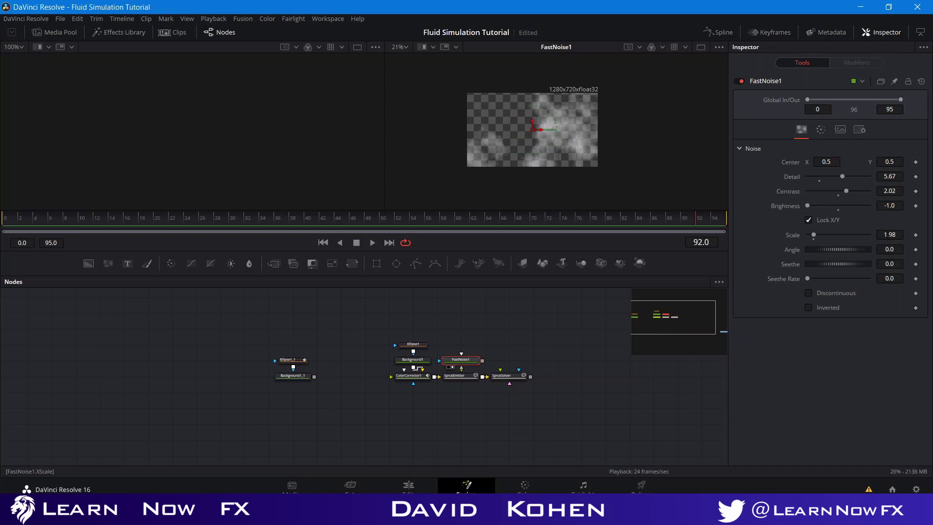
- Set FastNoise1's Scale to 40 and its Detail to 1.5, checking the noise pattern up close
{"action": "left_click", "coordinate": [892, 234]}
{"action": "type", "text": "40"}
{"action": "key", "text": "Return"}
{"action": "left_click", "coordinate": [878, 249]}
{"action": "scroll", "coordinate": [510, 155], "scroll_direction": "up", "scroll_amount": 5}
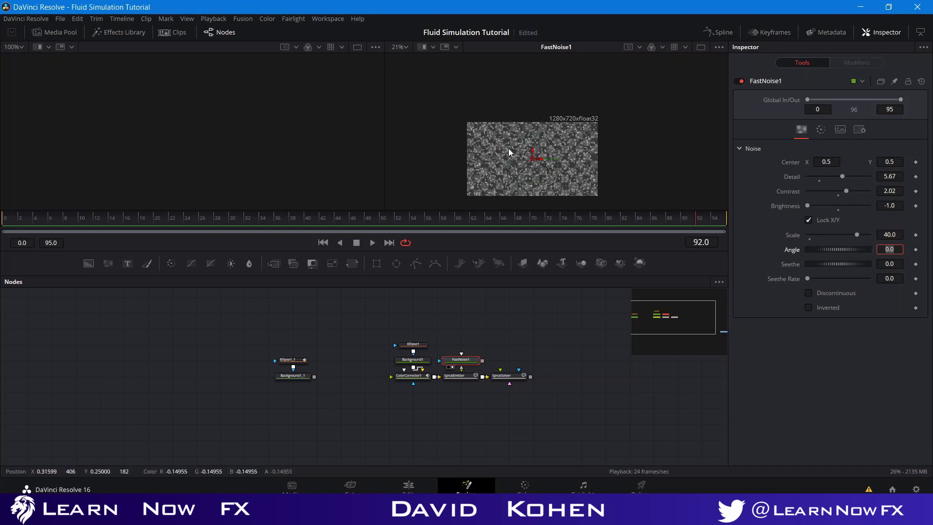
{"action": "scroll", "coordinate": [509, 159], "scroll_direction": "up", "scroll_amount": 5}
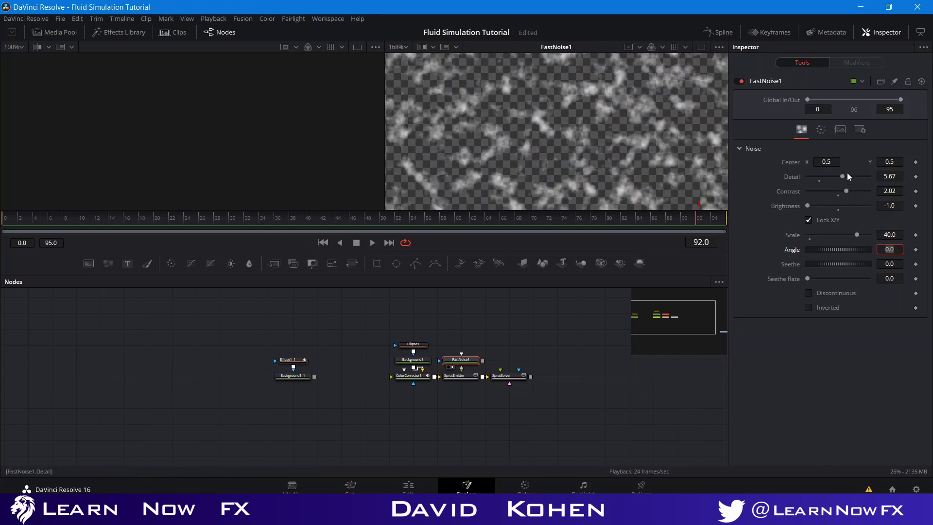
{"action": "left_click_drag", "start_coordinate": [844, 177], "coordinate": [821, 184]}
{"action": "scroll", "coordinate": [494, 127], "scroll_direction": "down", "scroll_amount": 8}
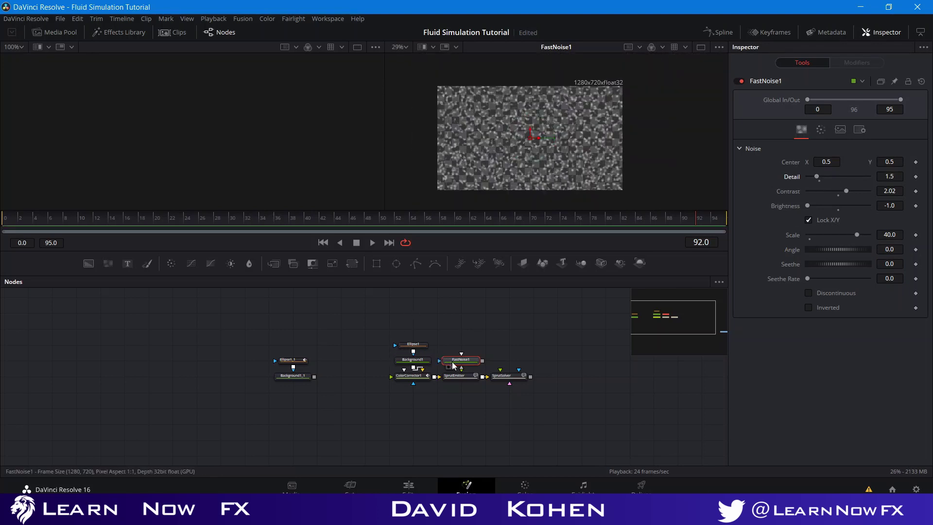
- Move FastNoise1 up and connect its output to SprutEmitter's Turbulence input
{"action": "left_click_drag", "start_coordinate": [457, 366], "coordinate": [458, 350]}
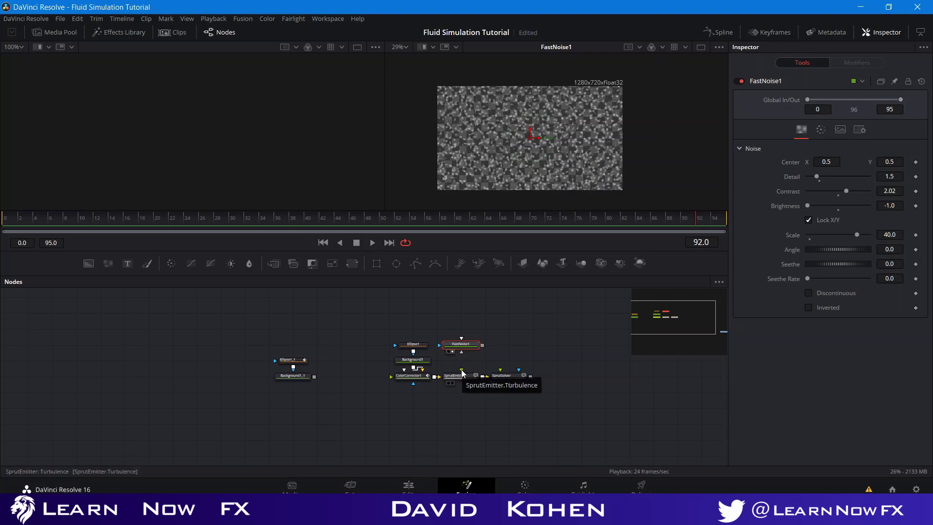
{"action": "left_click_drag", "start_coordinate": [461, 373], "coordinate": [483, 345]}
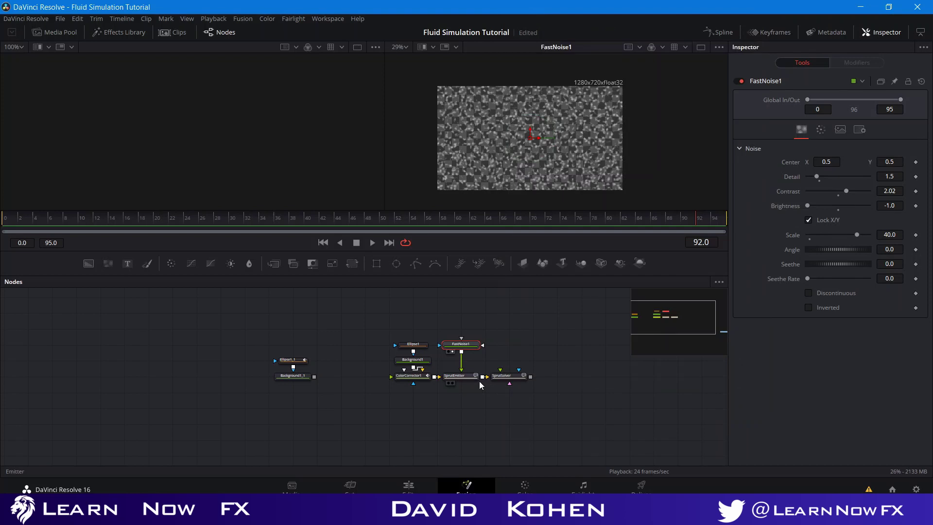
{"action": "left_click", "coordinate": [534, 328]}
{"action": "left_click_drag", "start_coordinate": [504, 347], "coordinate": [466, 342]}
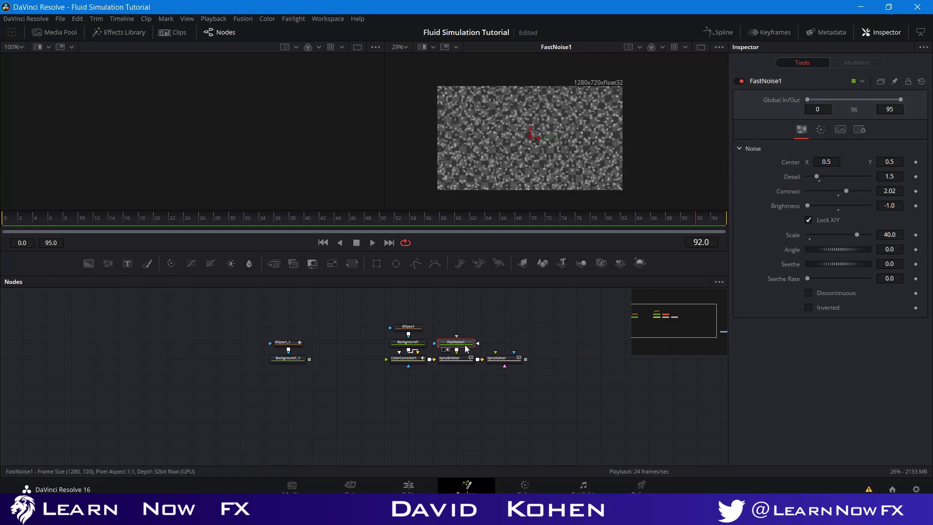
{"action": "left_click", "coordinate": [534, 334]}
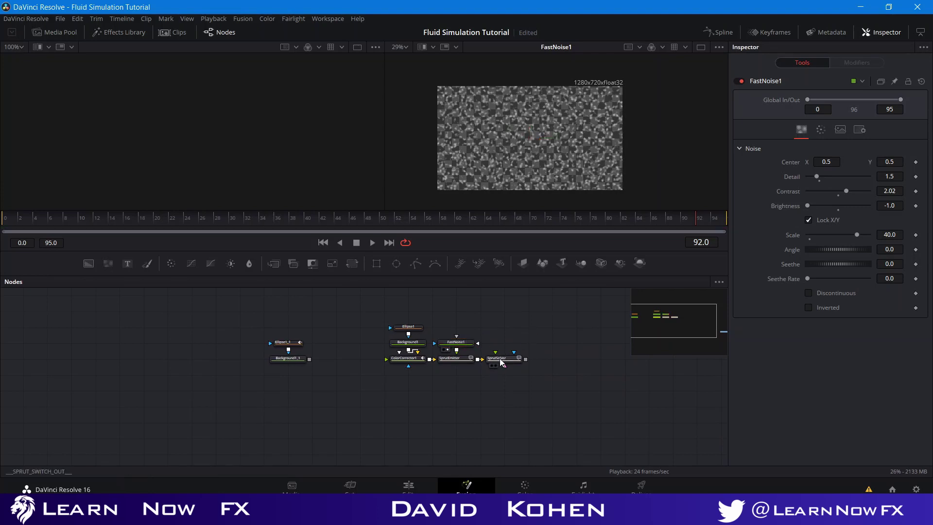
- Detach FastNoise1 from SprutEmitter, reconnect it to the Turbulence input and place it higher above the emitter
{"action": "left_click", "coordinate": [501, 363]}
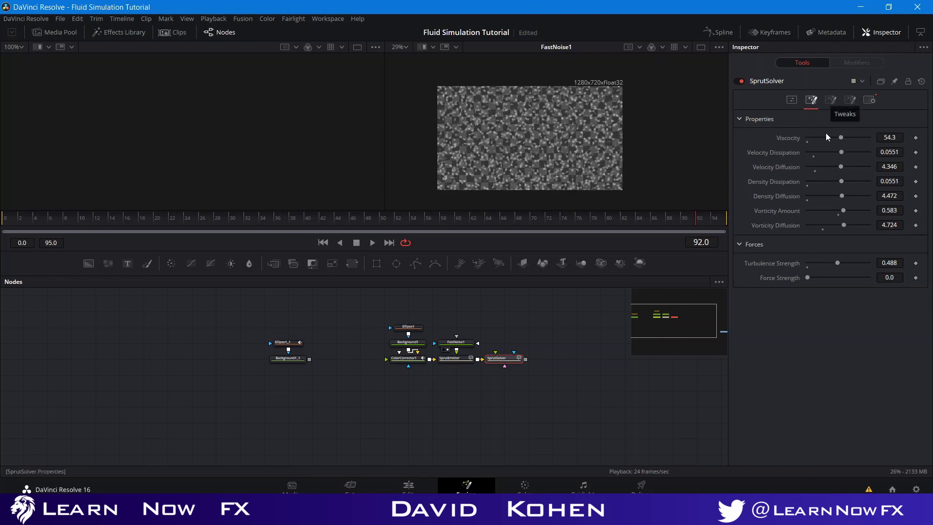
{"action": "mouse_move", "coordinate": [455, 364]}
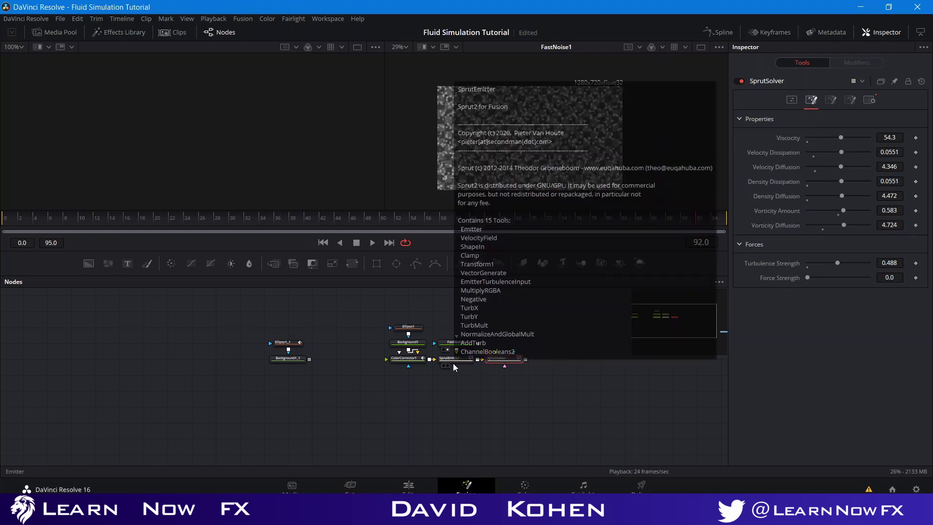
{"action": "left_click_drag", "start_coordinate": [454, 343], "coordinate": [498, 358]}
{"action": "left_click", "coordinate": [493, 347]}
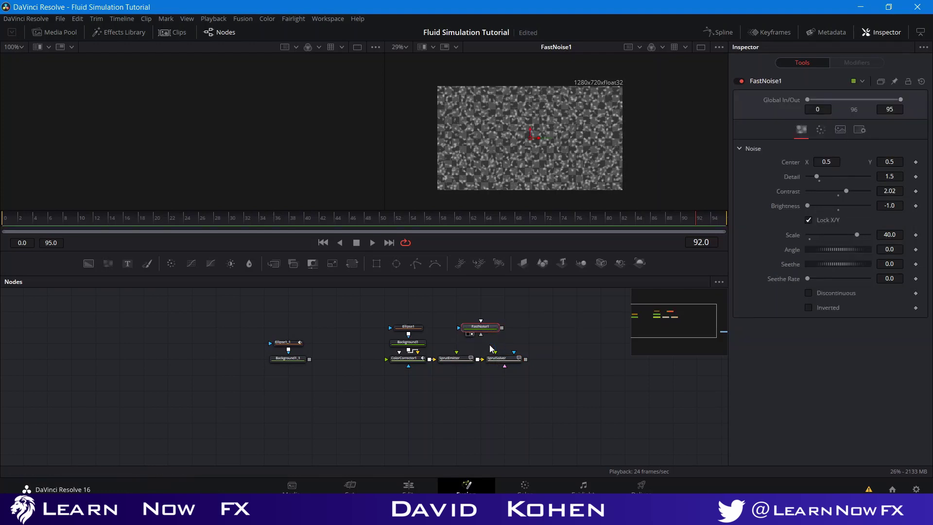
{"action": "left_click", "coordinate": [491, 346]}
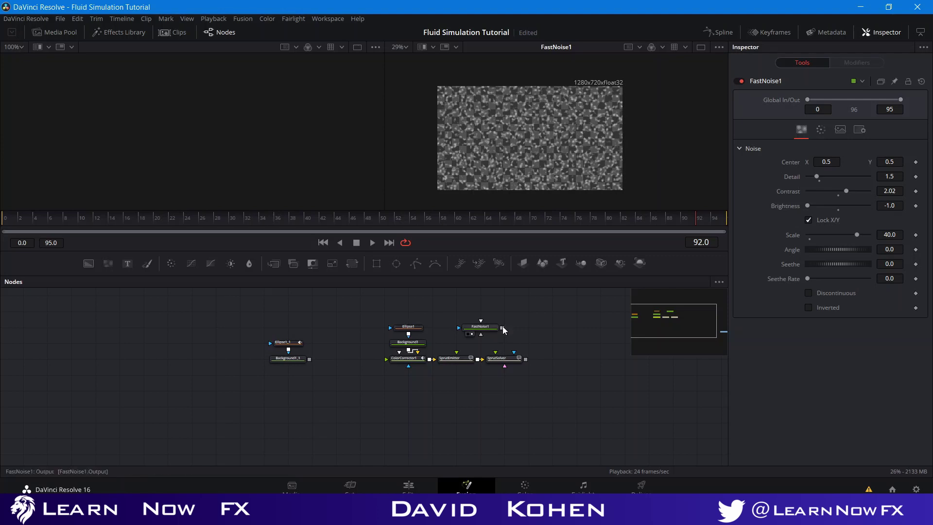
{"action": "left_click_drag", "start_coordinate": [502, 327], "coordinate": [452, 360]}
{"action": "left_click_drag", "start_coordinate": [481, 327], "coordinate": [456, 328]}
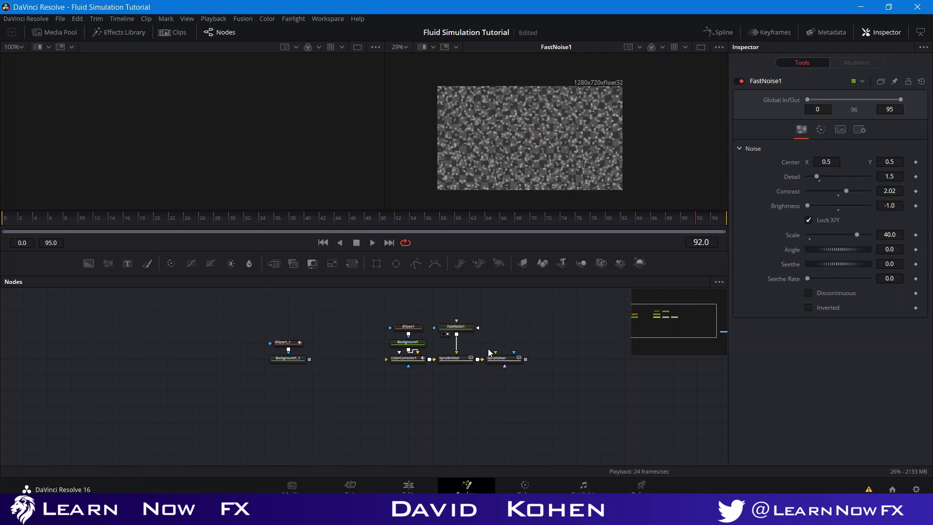
- Review SprutSolver's solver tweaks, Color Accumulation options, post-simulation settings and main simulation setup
{"action": "left_click", "coordinate": [500, 358]}
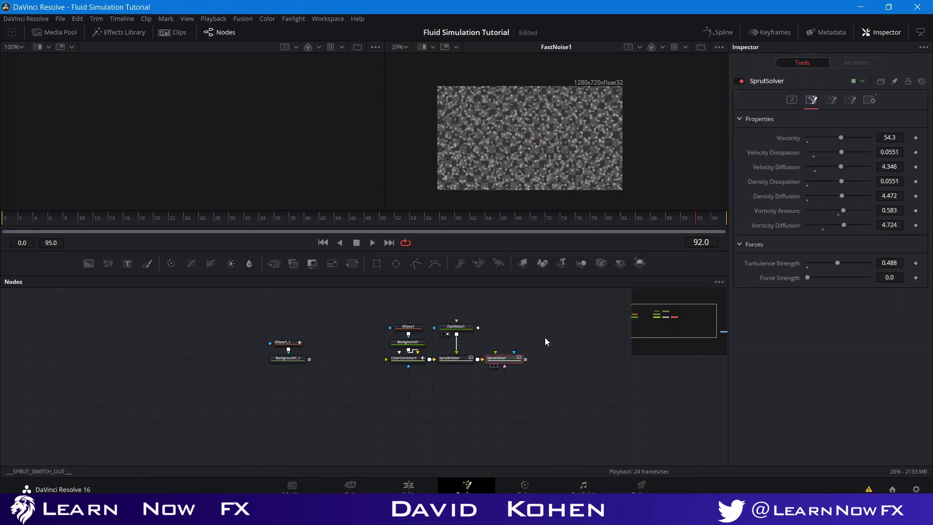
{"action": "left_click", "coordinate": [831, 101]}
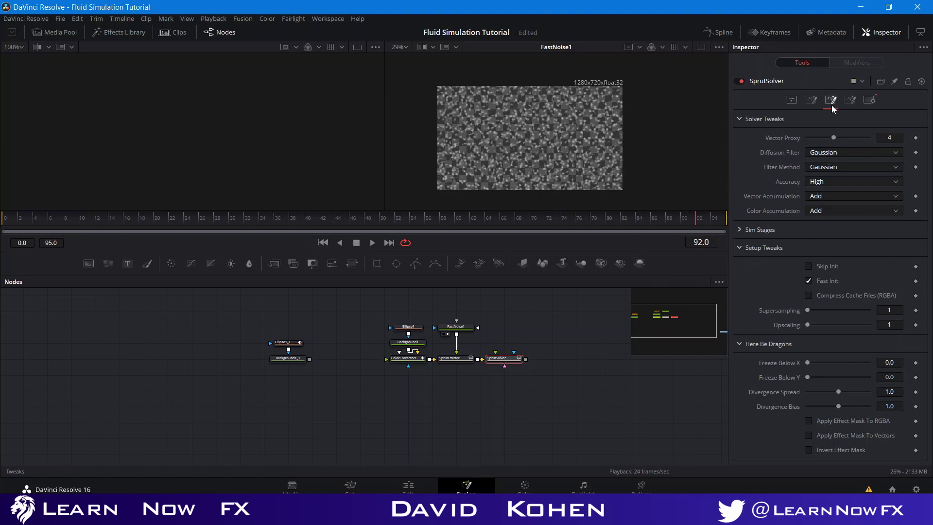
{"action": "left_click", "coordinate": [815, 211]}
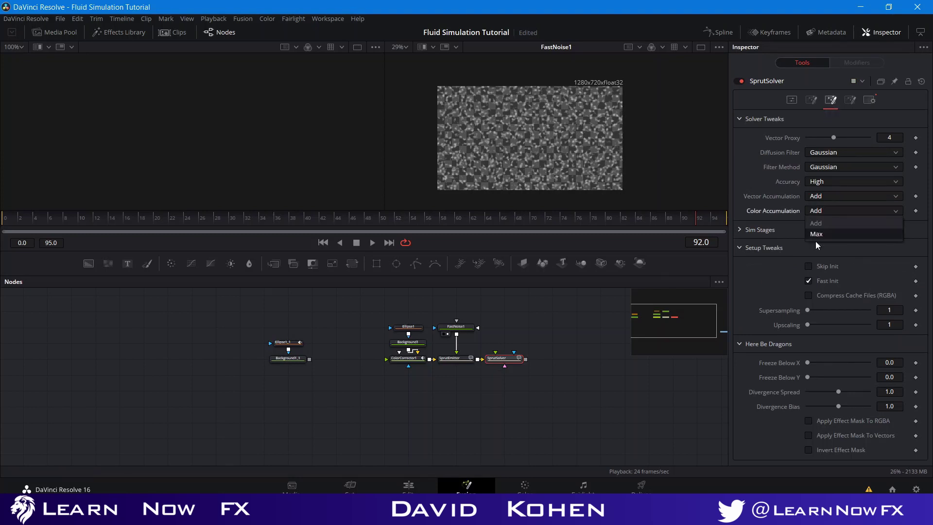
{"action": "left_click", "coordinate": [817, 245]}
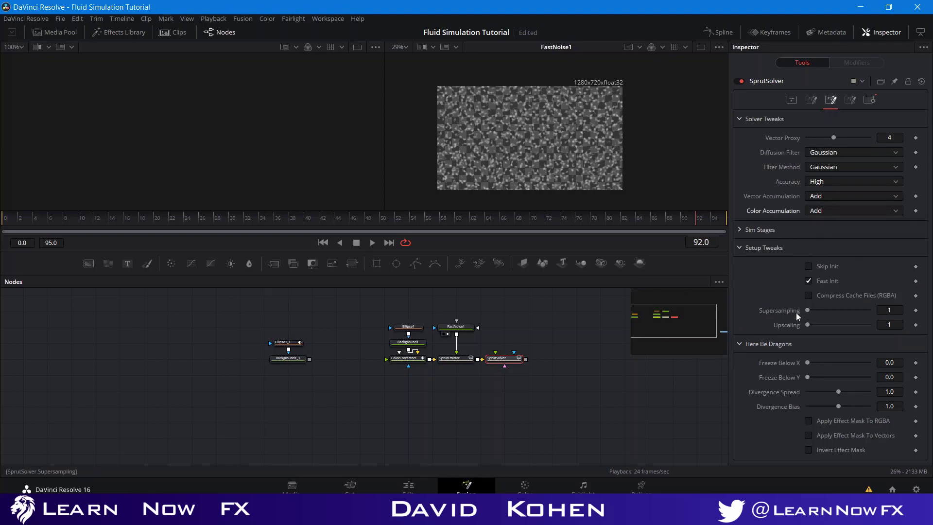
{"action": "left_click", "coordinate": [849, 105]}
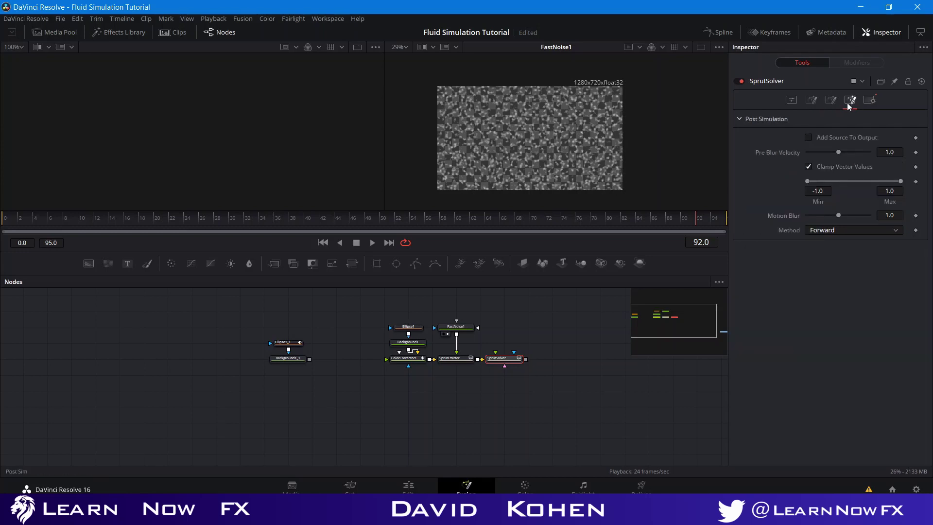
{"action": "left_click", "coordinate": [791, 102]}
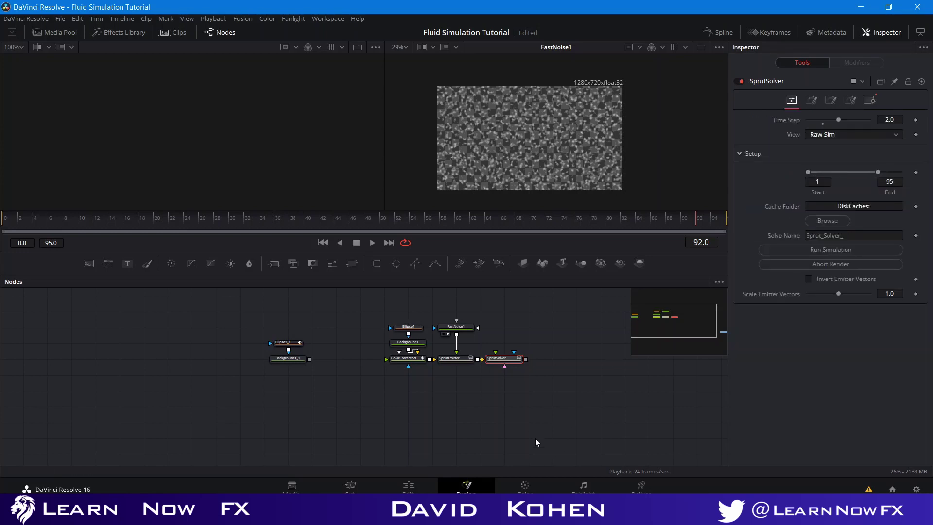
- Go to frame 0 and connect SprutSolver's output to MediaOut1, placing MediaOut1 beside the solver
{"action": "left_click", "coordinate": [24, 220]}
{"action": "left_click", "coordinate": [6, 221]}
{"action": "left_click_drag", "start_coordinate": [551, 371], "coordinate": [387, 375]}
{"action": "left_click_drag", "start_coordinate": [597, 447], "coordinate": [393, 368]}
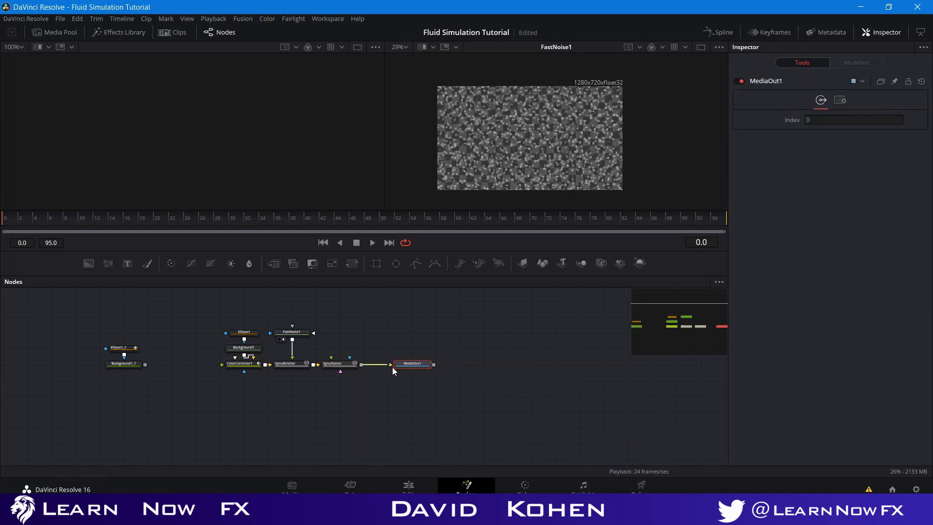
- Show SprutSolver's simulation setup and save the project
{"action": "left_click", "coordinate": [353, 366]}
{"action": "mouse_move", "coordinate": [353, 368]}
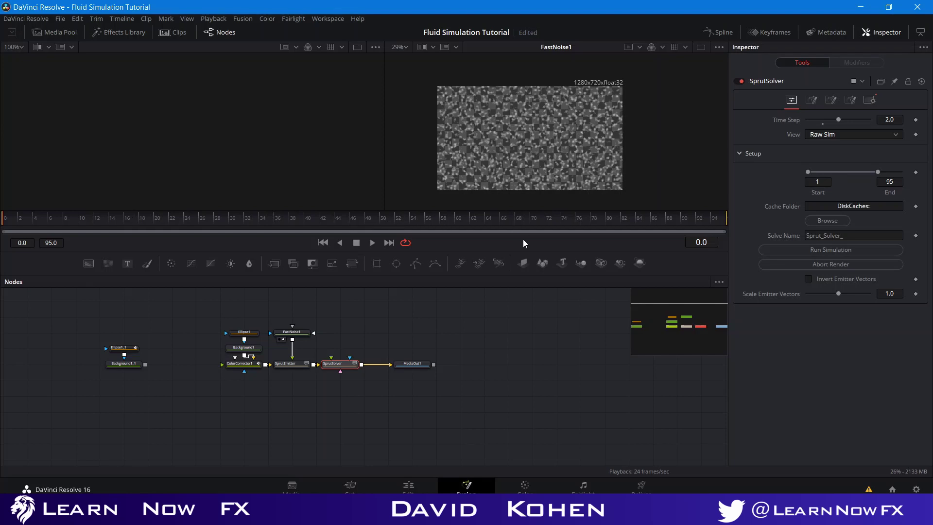
{"action": "key", "text": "ctrl+s"}
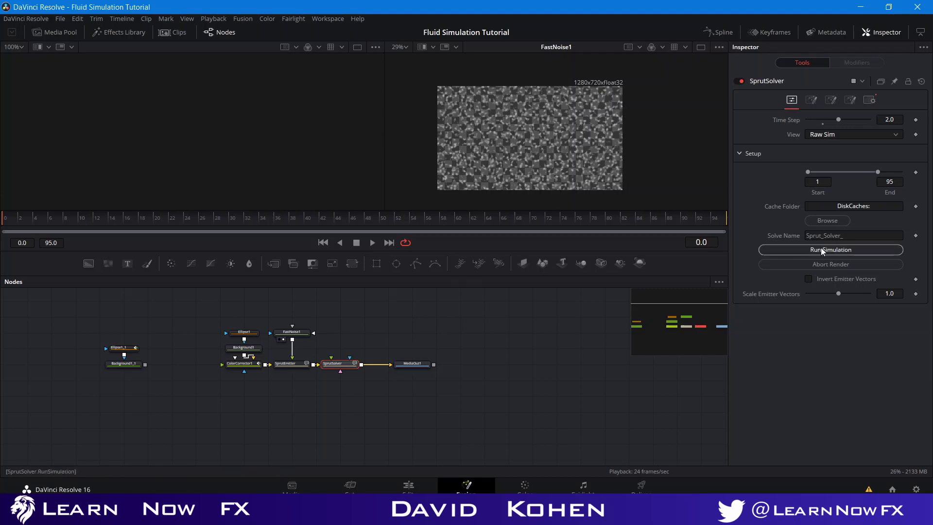
- Reposition MediaOut1 directly next to SprutSolver in the node graph
{"action": "left_click_drag", "start_coordinate": [412, 365], "coordinate": [484, 364]}
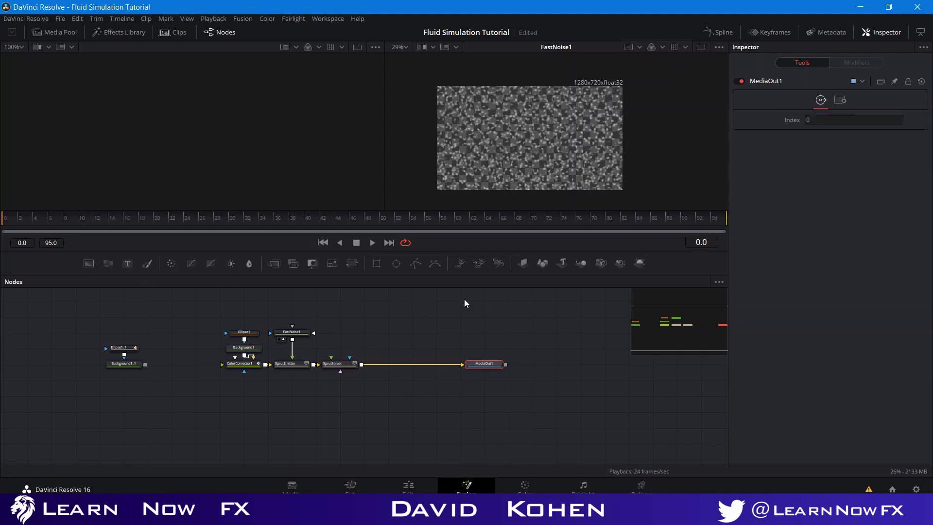
{"action": "left_click", "coordinate": [421, 323]}
{"action": "left_click_drag", "start_coordinate": [389, 334], "coordinate": [431, 329]}
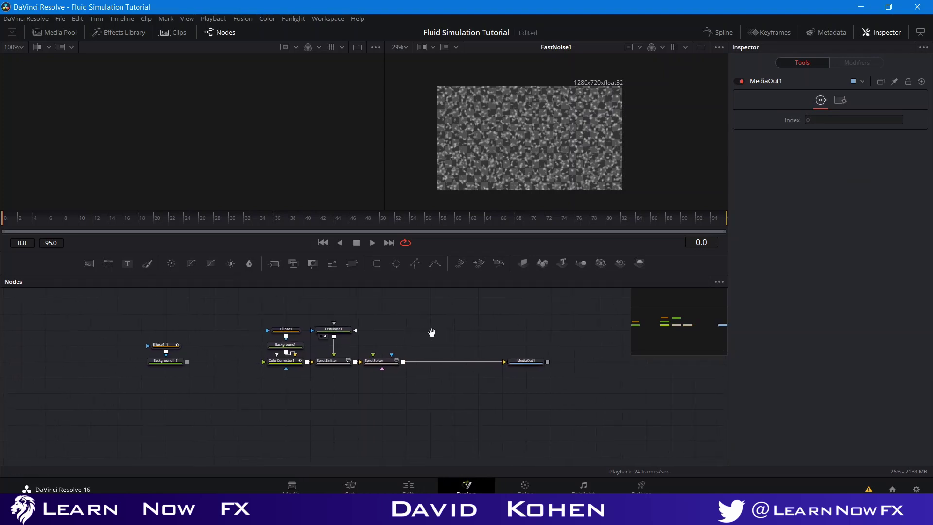
{"action": "left_click_drag", "start_coordinate": [517, 360], "coordinate": [444, 370]}
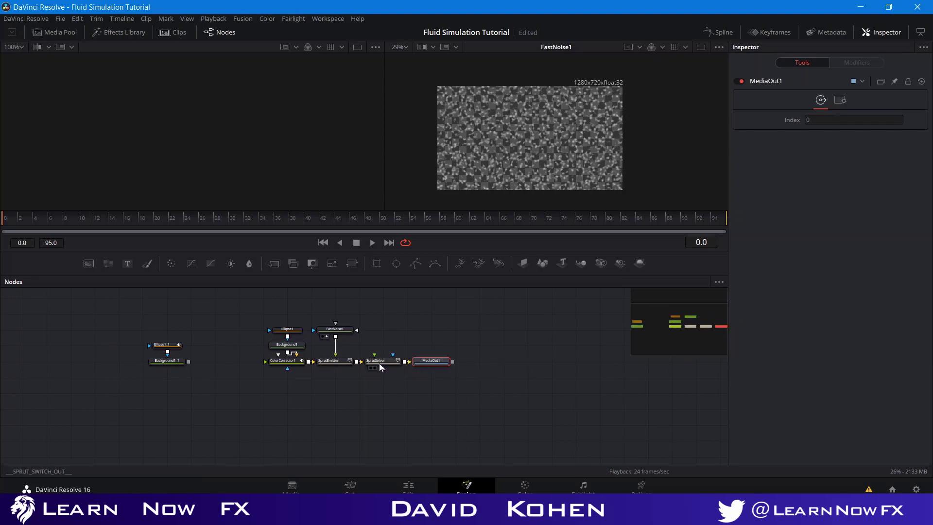
{"action": "mouse_move", "coordinate": [379, 363]}
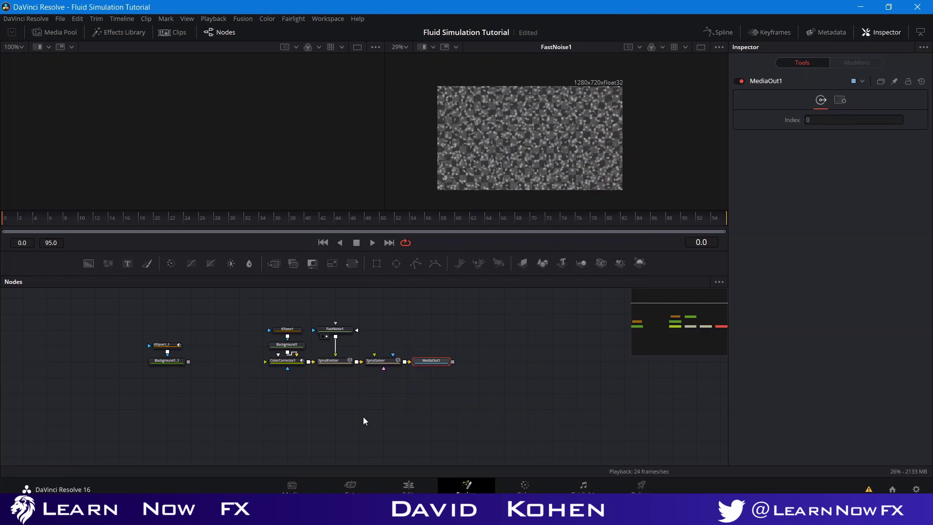